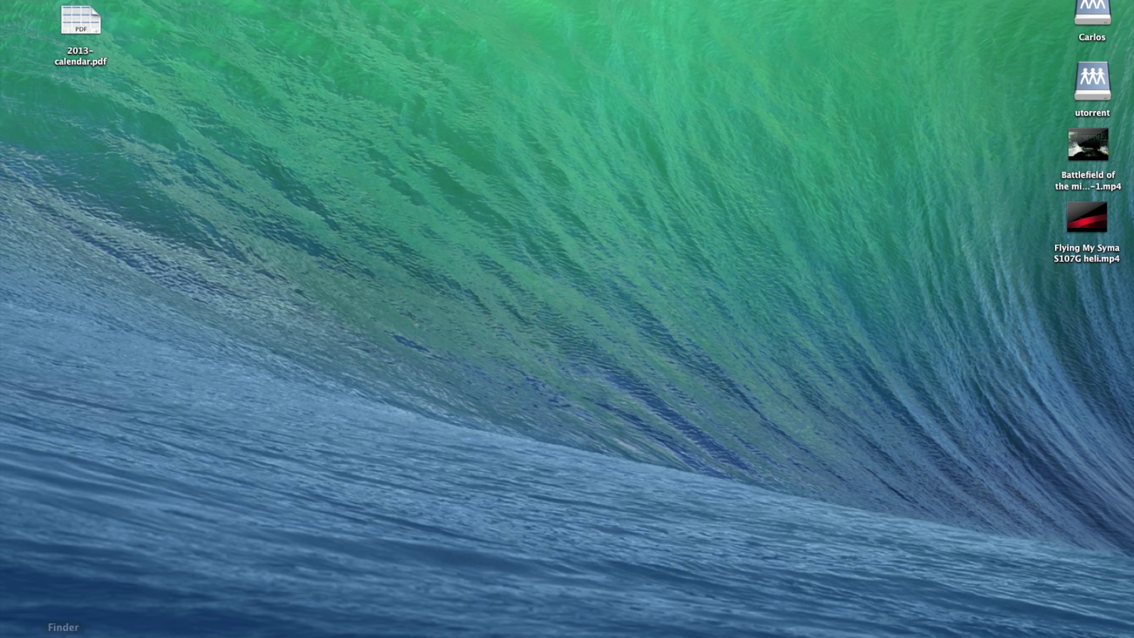
- Browse the contents of the Pictures folder in the home folder using Finder
{"action": "left_click", "coordinate": [51, 610]}
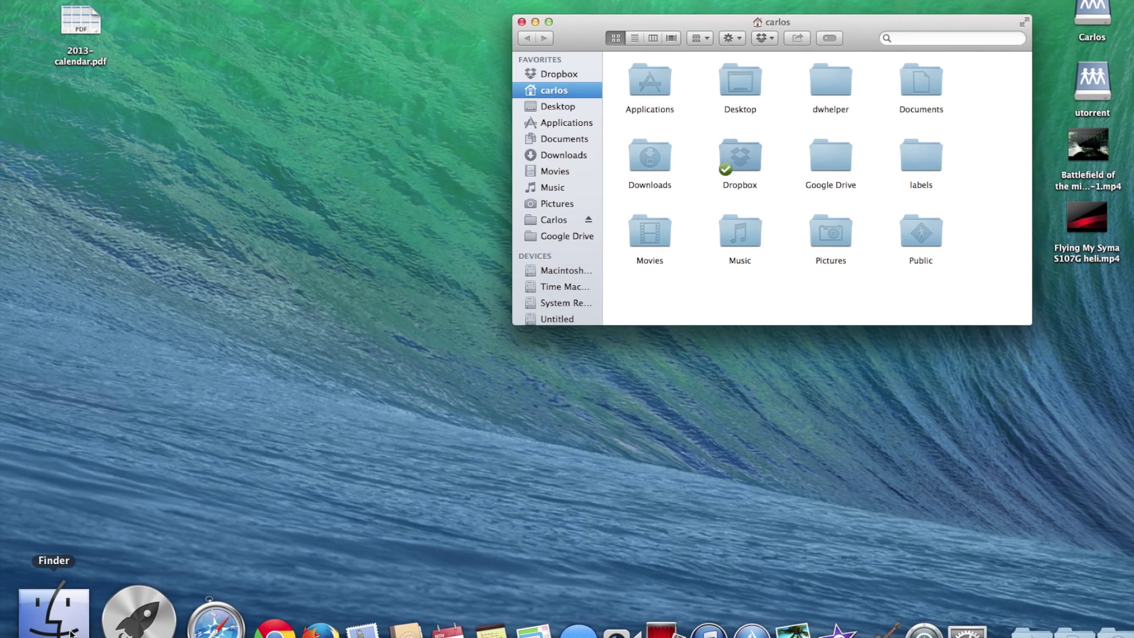
{"action": "left_click", "coordinate": [835, 236]}
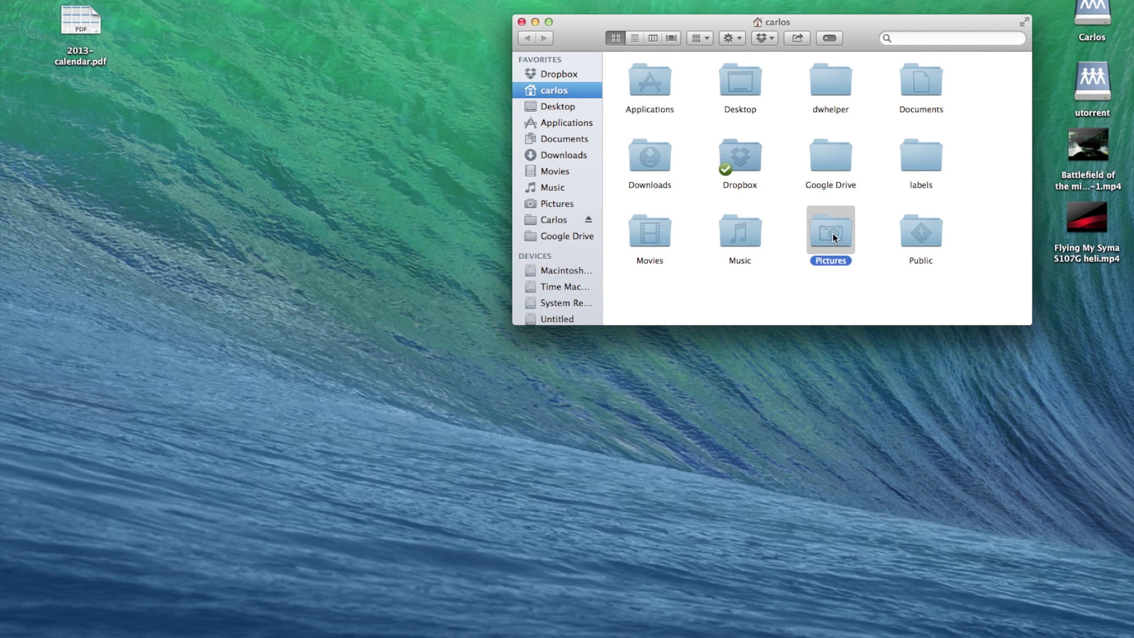
{"action": "double_click", "coordinate": [832, 232]}
{"action": "scroll", "coordinate": [852, 186], "scroll_direction": "down", "scroll_amount": 15}
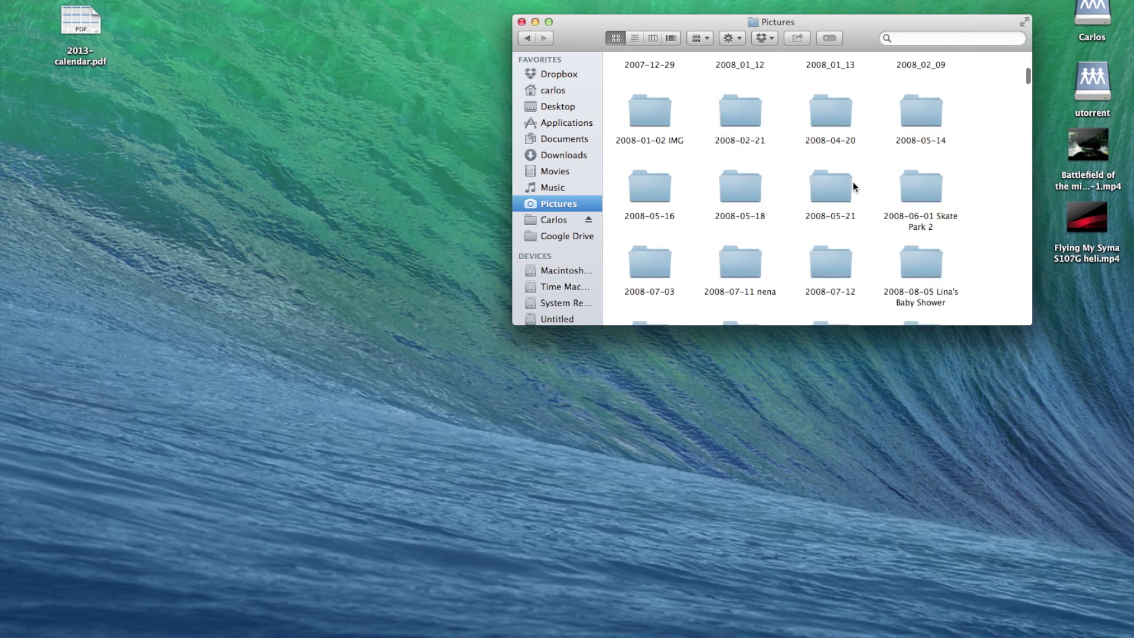
{"action": "scroll", "coordinate": [852, 187], "scroll_direction": "down", "scroll_amount": 20}
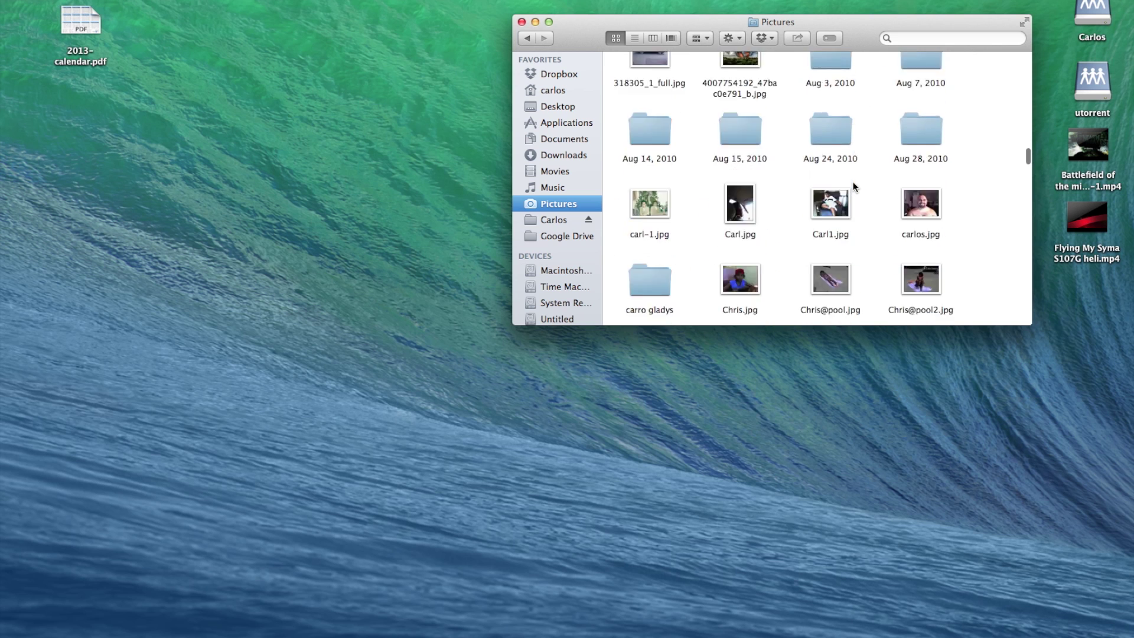
{"action": "scroll", "coordinate": [853, 187], "scroll_direction": "down", "scroll_amount": 20}
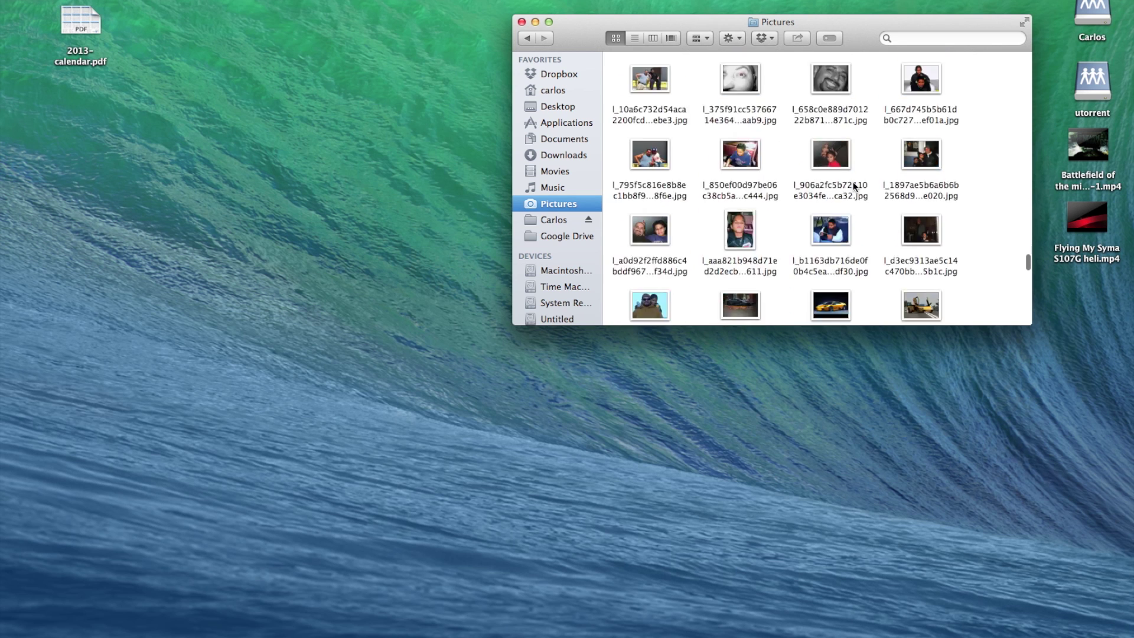
{"action": "left_click", "coordinate": [522, 24]}
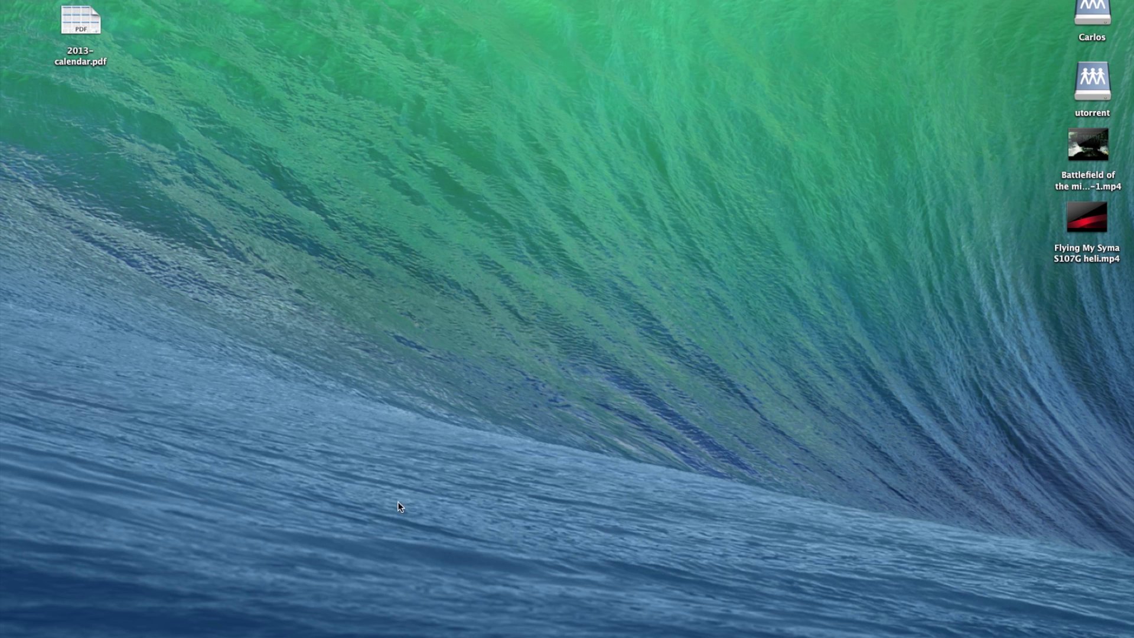
- Search the App Store for 'iphoto du' and view the Duplicate Cleaner For iPhoto page
{"action": "mouse_move", "coordinate": [405, 635]}
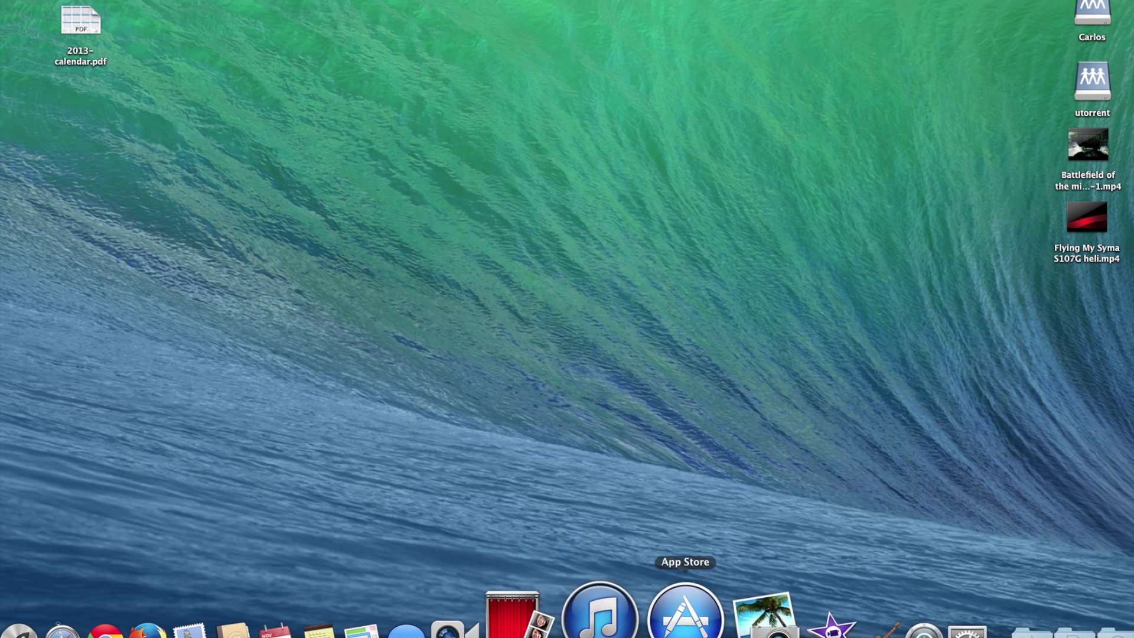
{"action": "left_click", "coordinate": [672, 611]}
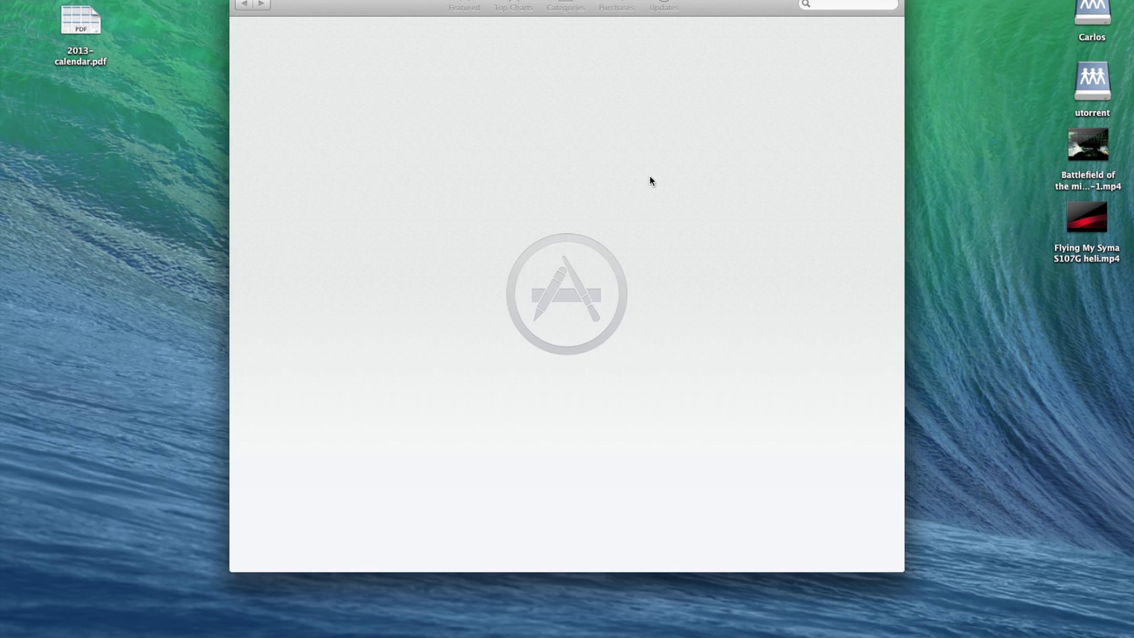
{"action": "left_click", "coordinate": [838, 4]}
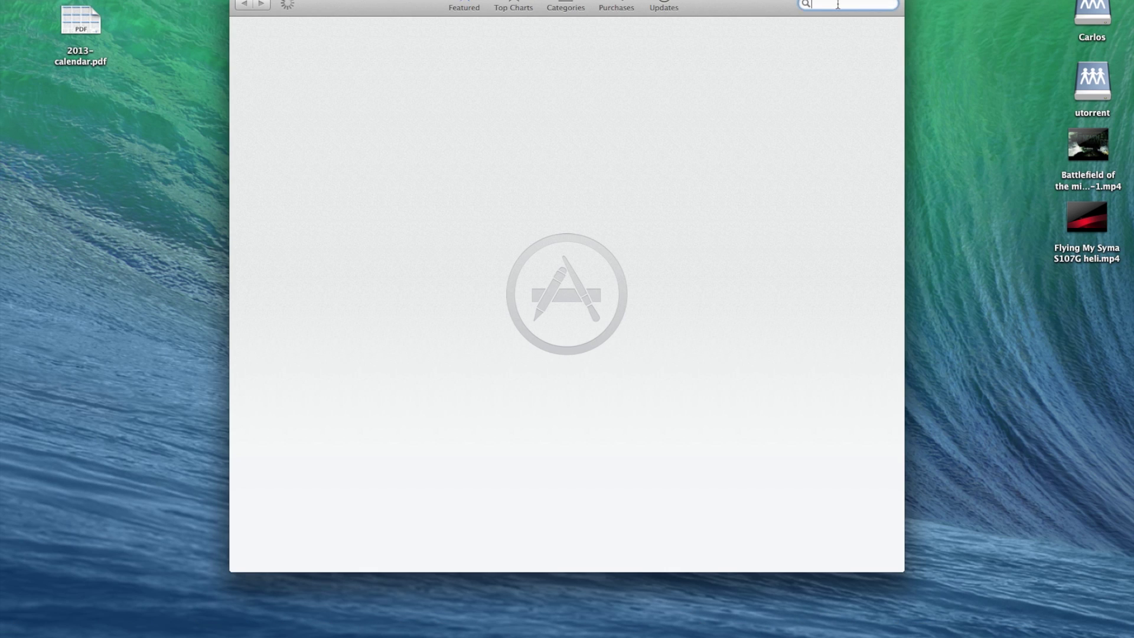
{"action": "type", "text": "ipho"}
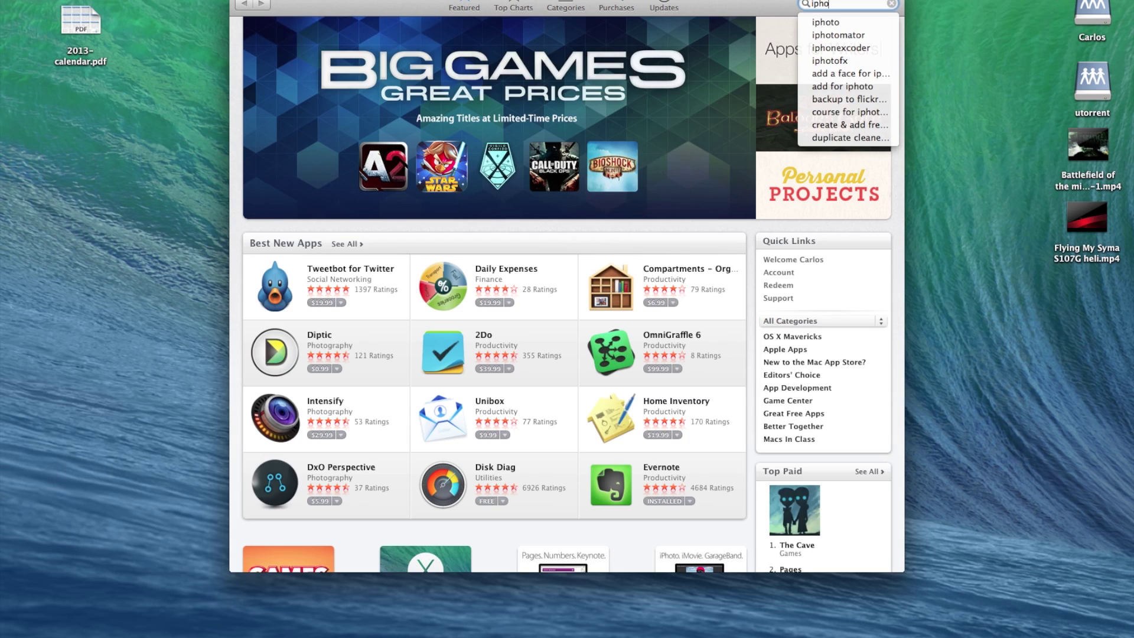
{"action": "type", "text": "to duplicate"}
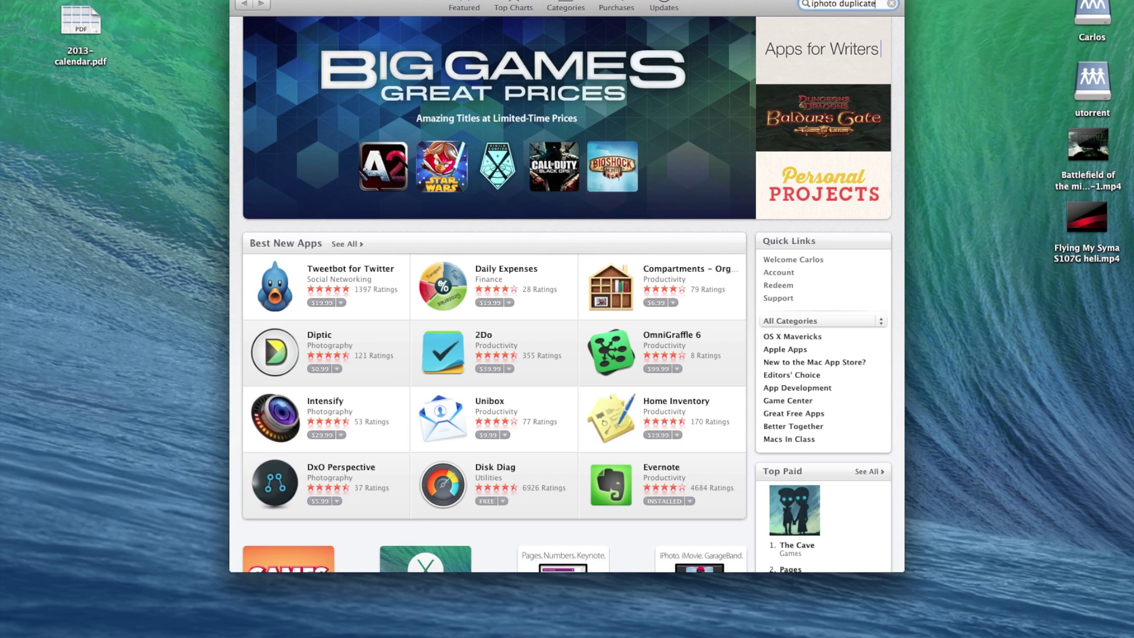
{"action": "key", "text": "Return"}
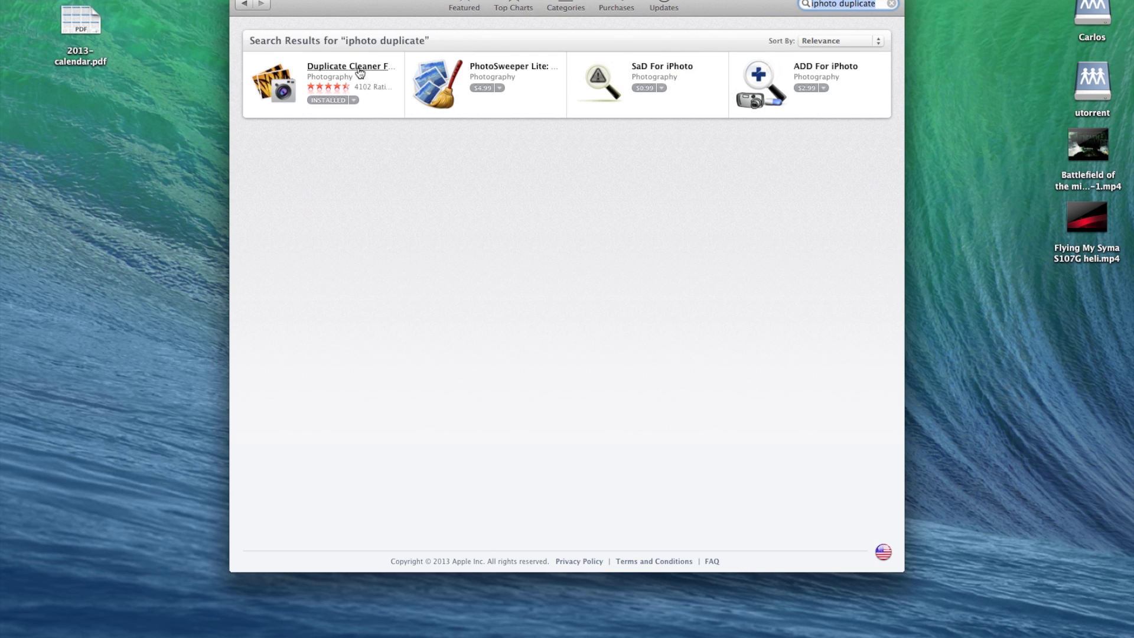
{"action": "left_click", "coordinate": [339, 68]}
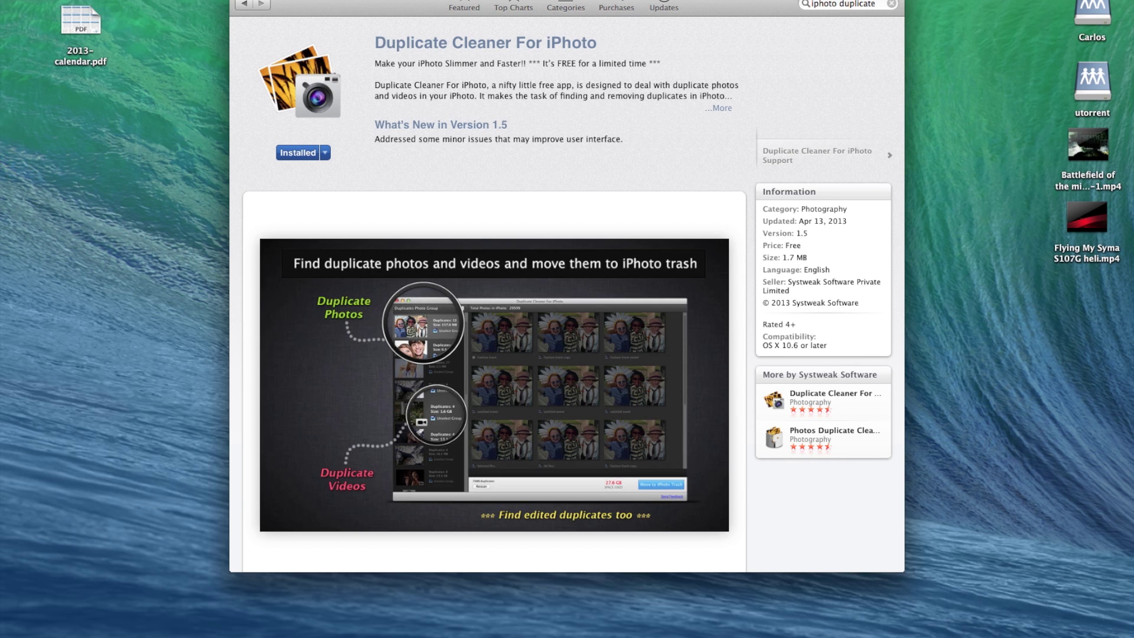
{"action": "key", "text": "super+q"}
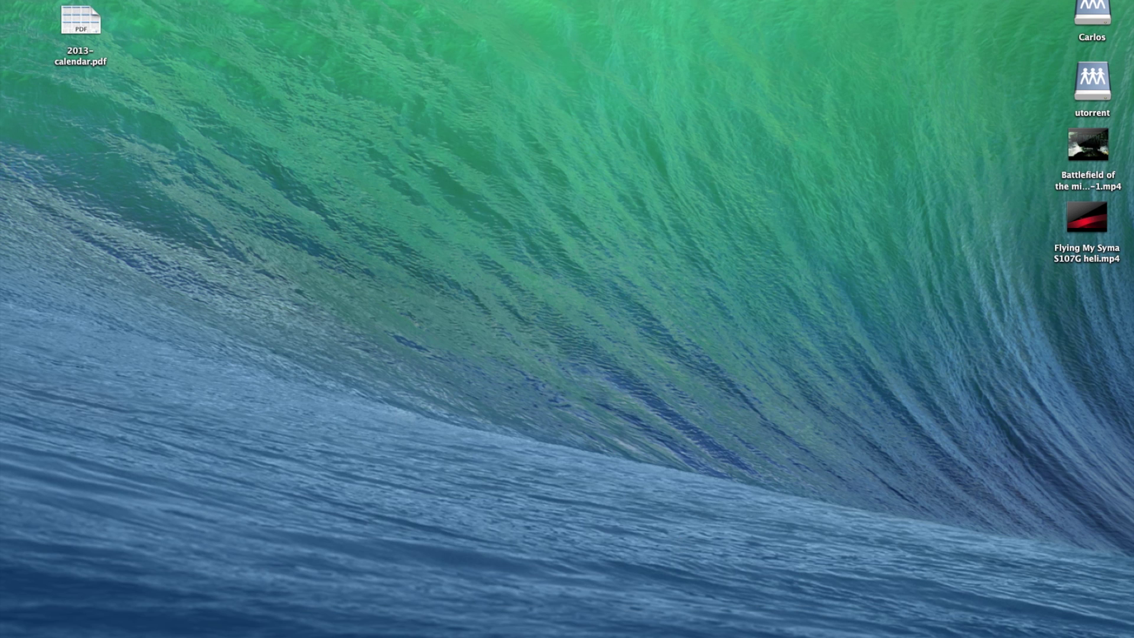
- In iPhoto, check the iCloud preferences, then show the full 4,415-item Photos library
{"action": "mouse_move", "coordinate": [711, 635]}
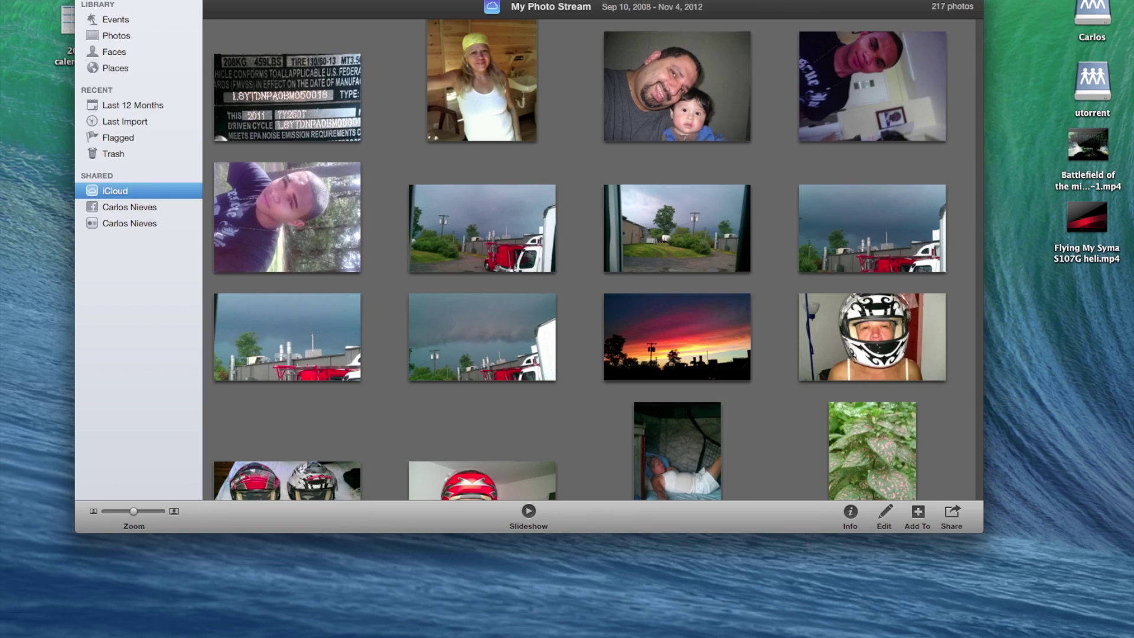
{"action": "left_click", "coordinate": [59, 0]}
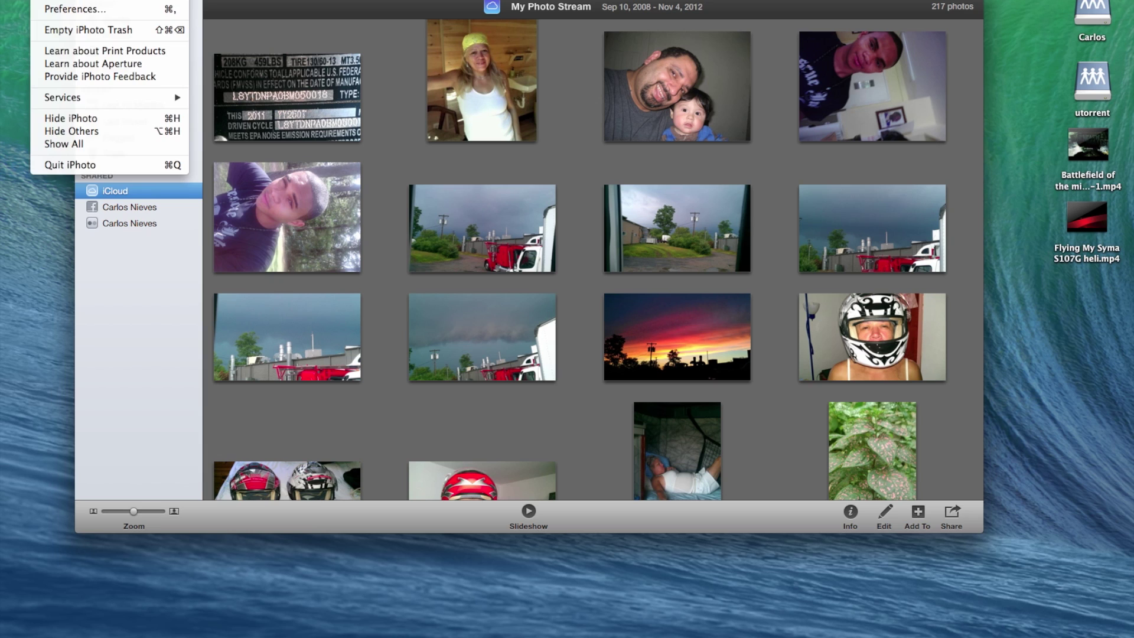
{"action": "left_click", "coordinate": [61, 8]}
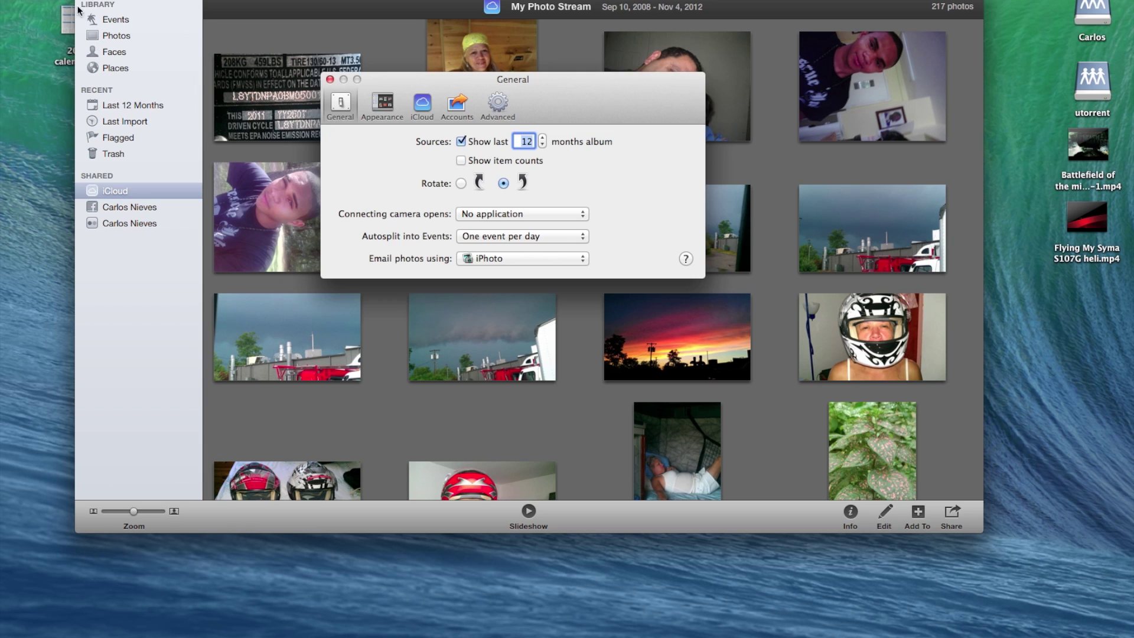
{"action": "left_click", "coordinate": [421, 105]}
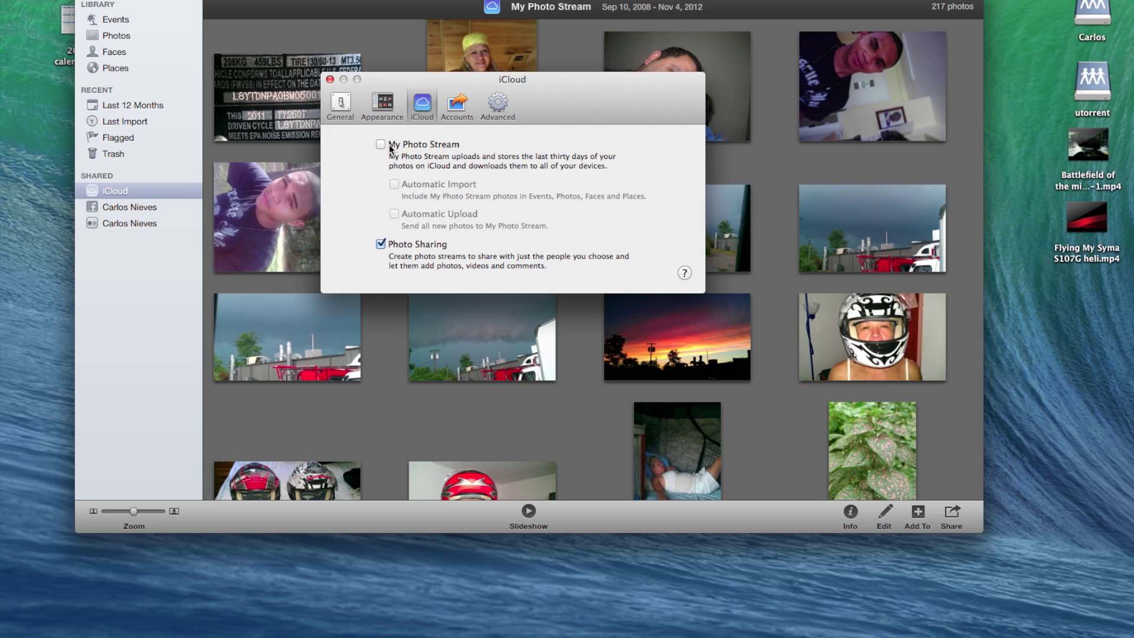
{"action": "left_click", "coordinate": [330, 79]}
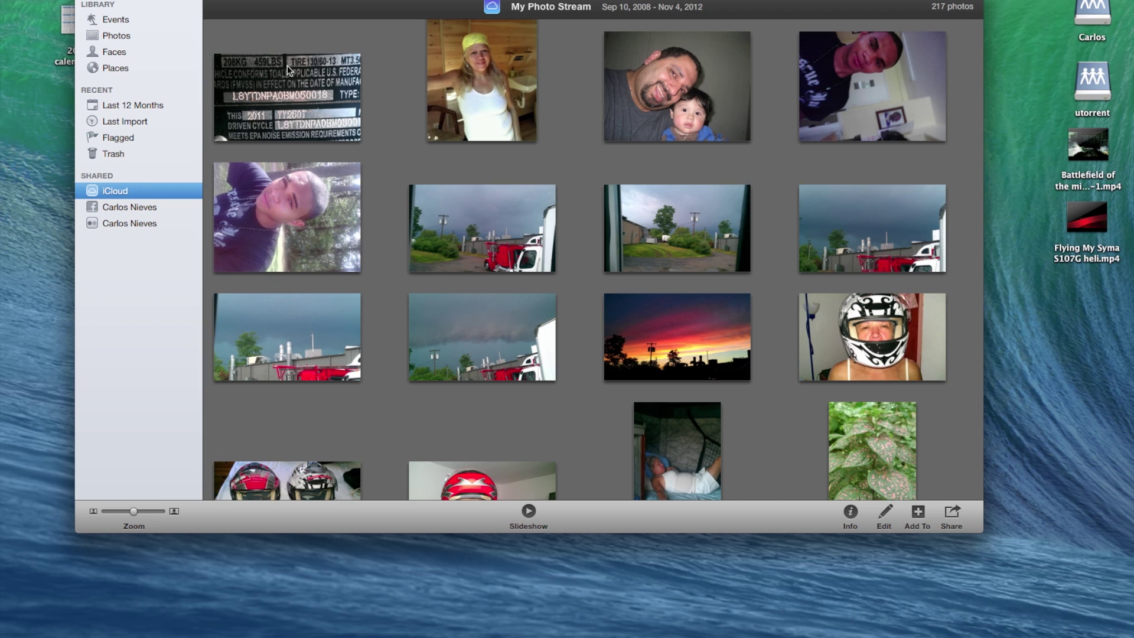
{"action": "left_click", "coordinate": [121, 36]}
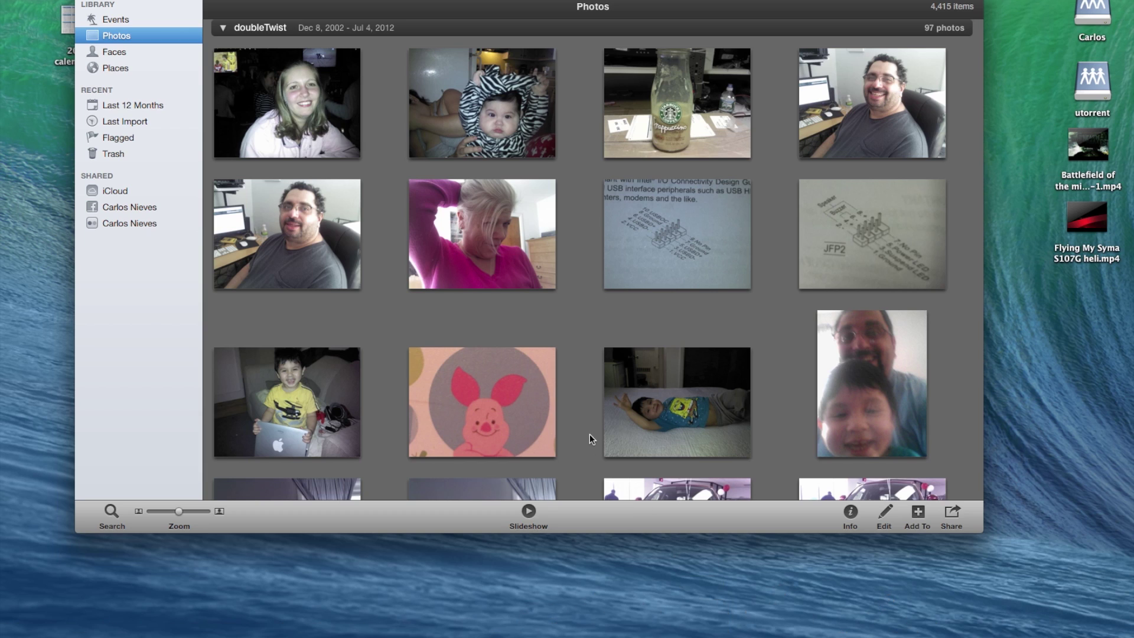
{"action": "key", "text": "F4"}
- Launch Duplicate Cleaner For iPhoto, begin a scan, and choose iPhoto Library11 from Pictures
{"action": "left_click", "coordinate": [311, 273]}
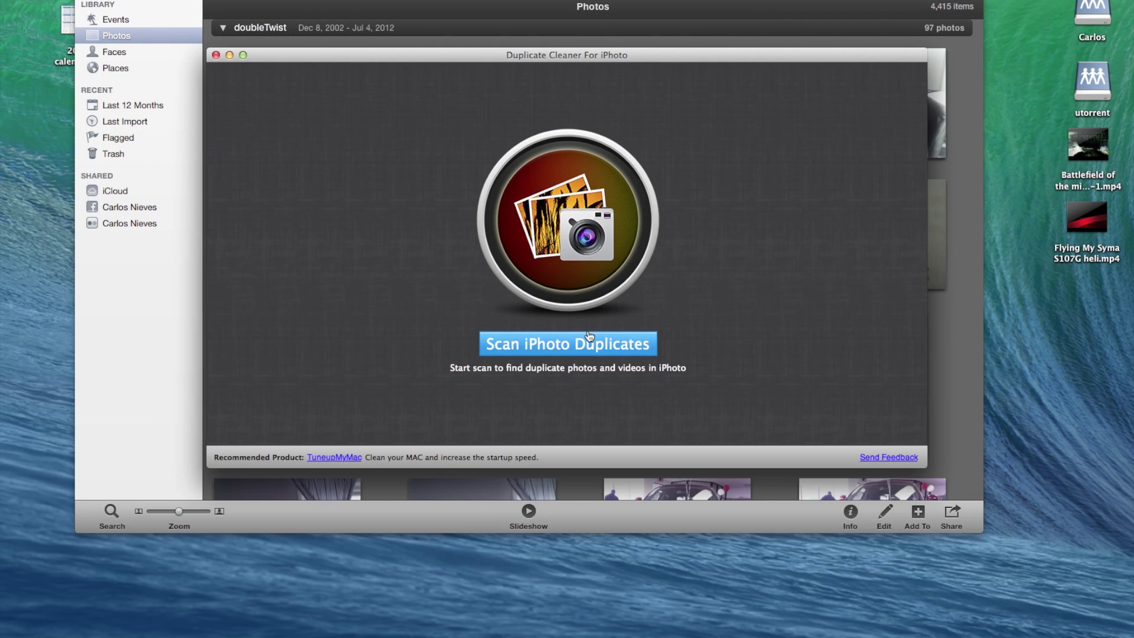
{"action": "left_click", "coordinate": [584, 345]}
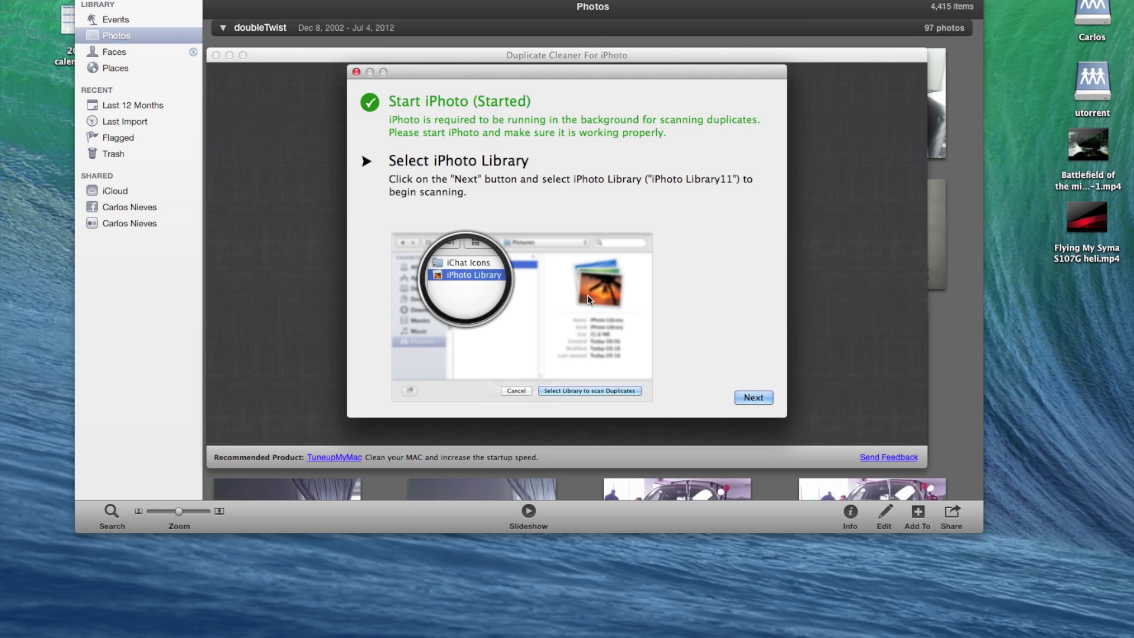
{"action": "left_click", "coordinate": [746, 397]}
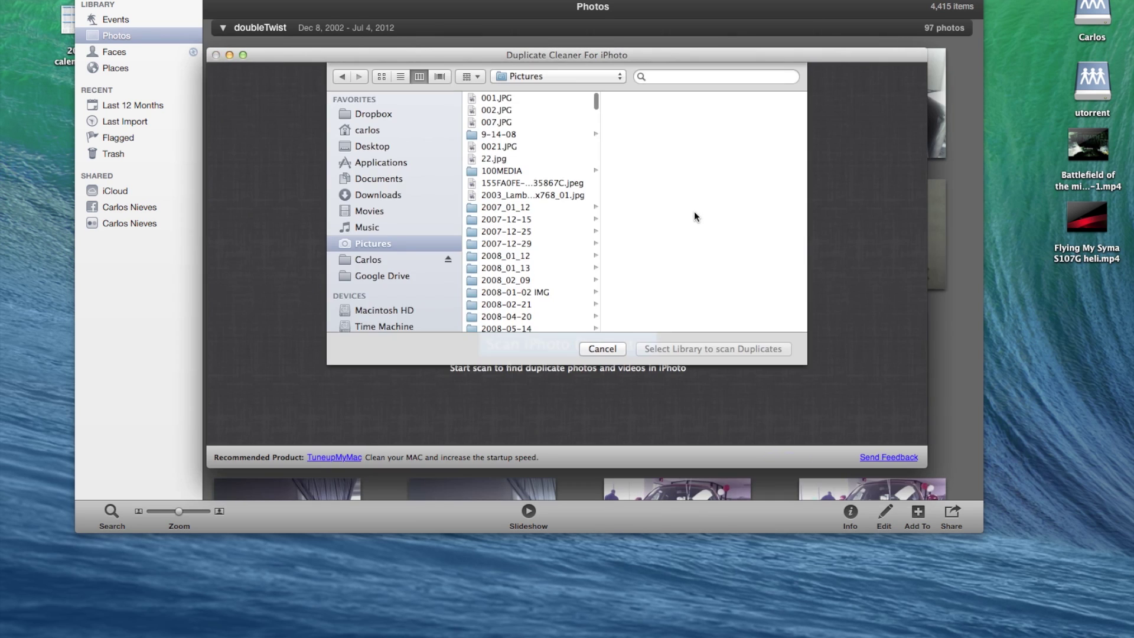
{"action": "scroll", "coordinate": [548, 220], "scroll_direction": "down", "scroll_amount": 10}
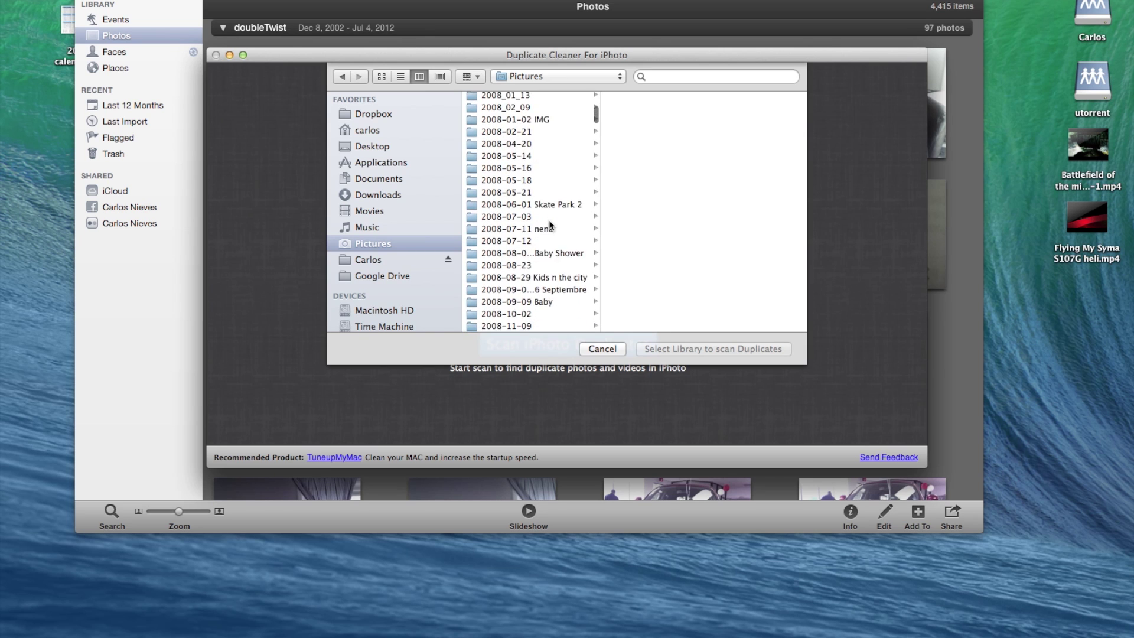
{"action": "scroll", "coordinate": [548, 219], "scroll_direction": "down", "scroll_amount": 15}
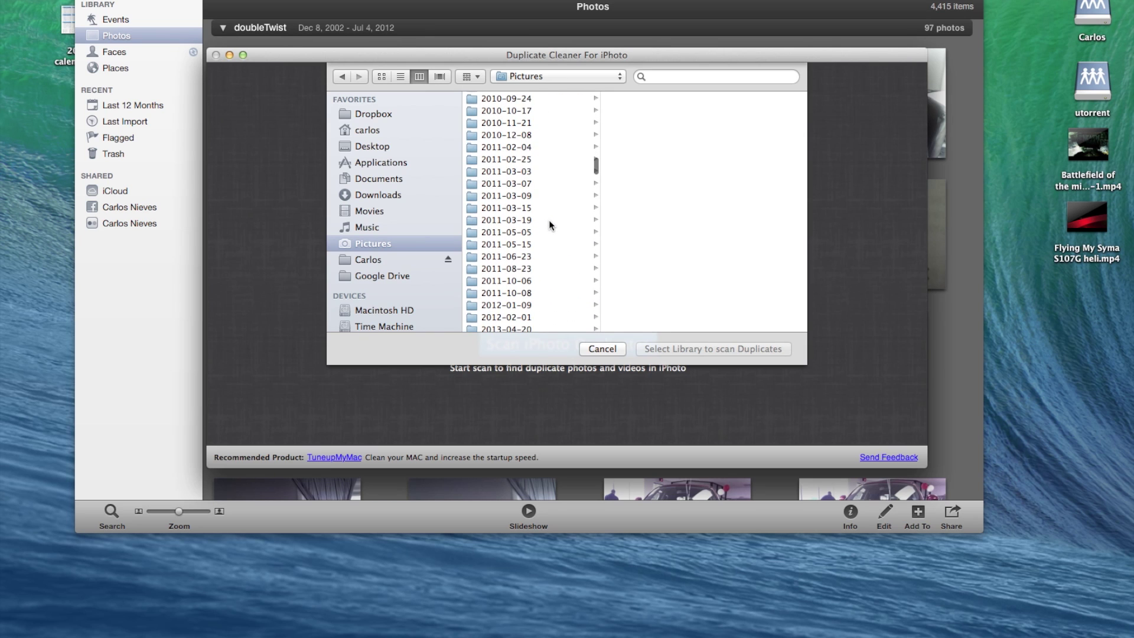
{"action": "scroll", "coordinate": [548, 220], "scroll_direction": "down", "scroll_amount": 15}
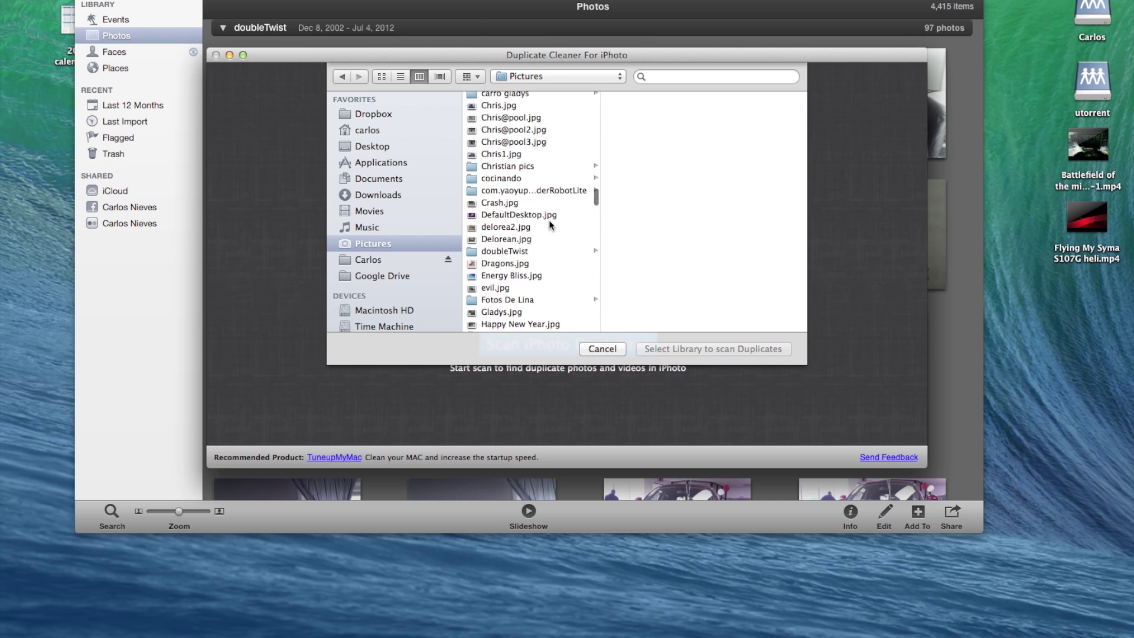
{"action": "scroll", "coordinate": [548, 220], "scroll_direction": "down", "scroll_amount": 15}
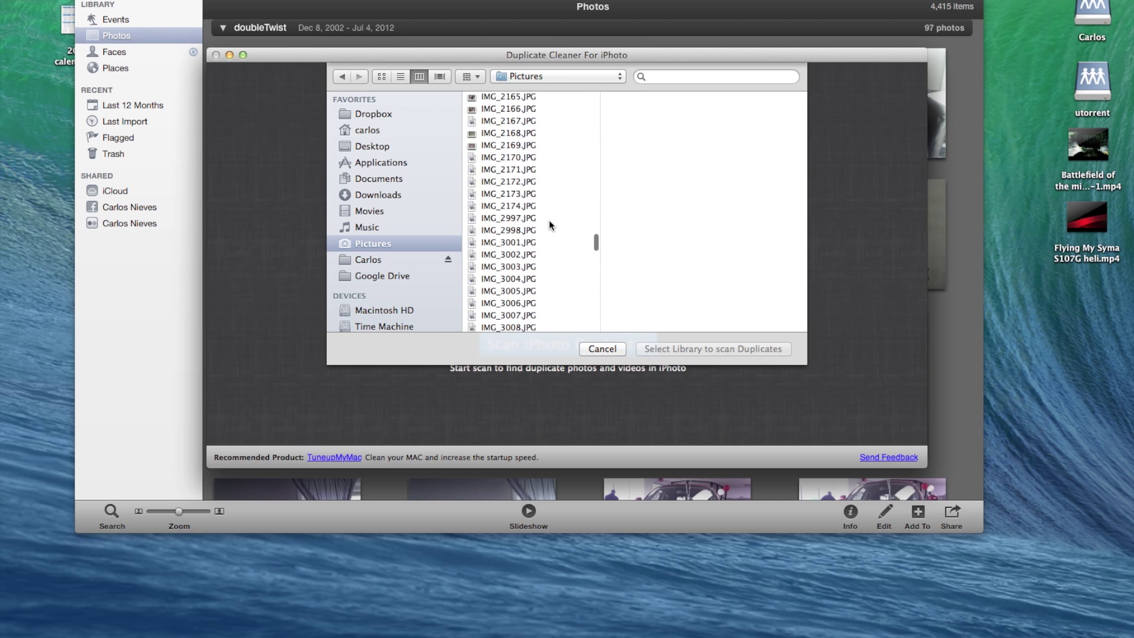
{"action": "scroll", "coordinate": [548, 220], "scroll_direction": "down", "scroll_amount": 5}
{"action": "left_click", "coordinate": [542, 215]}
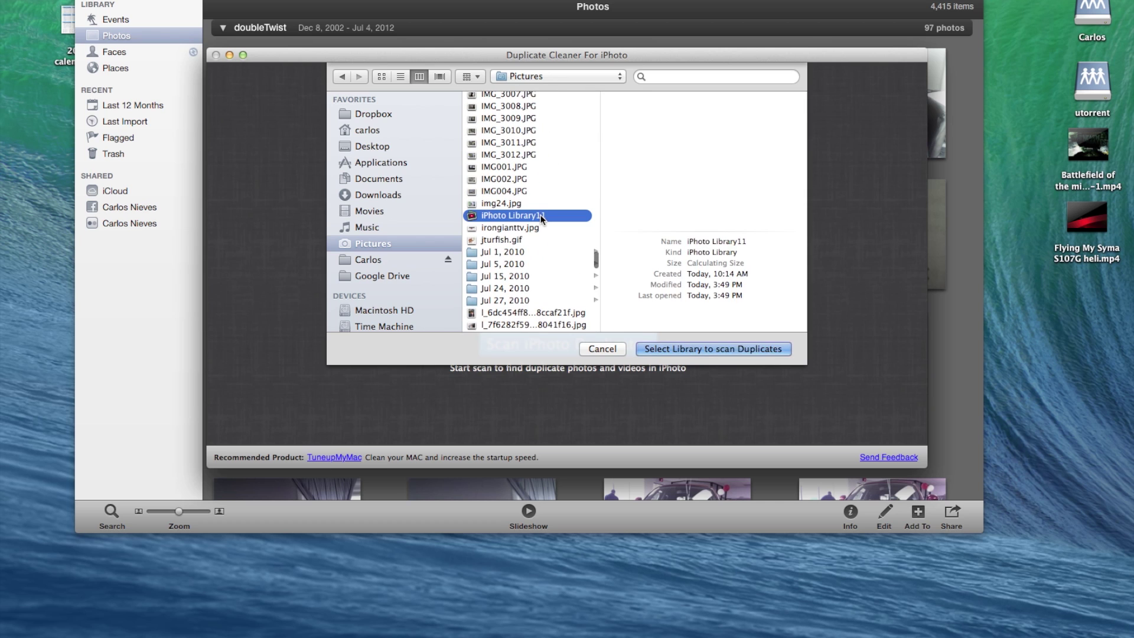
- Scan iPhoto Library11 for duplicates and dismiss the 644-duplicate, 2.0 GB summary
{"action": "left_click", "coordinate": [727, 350]}
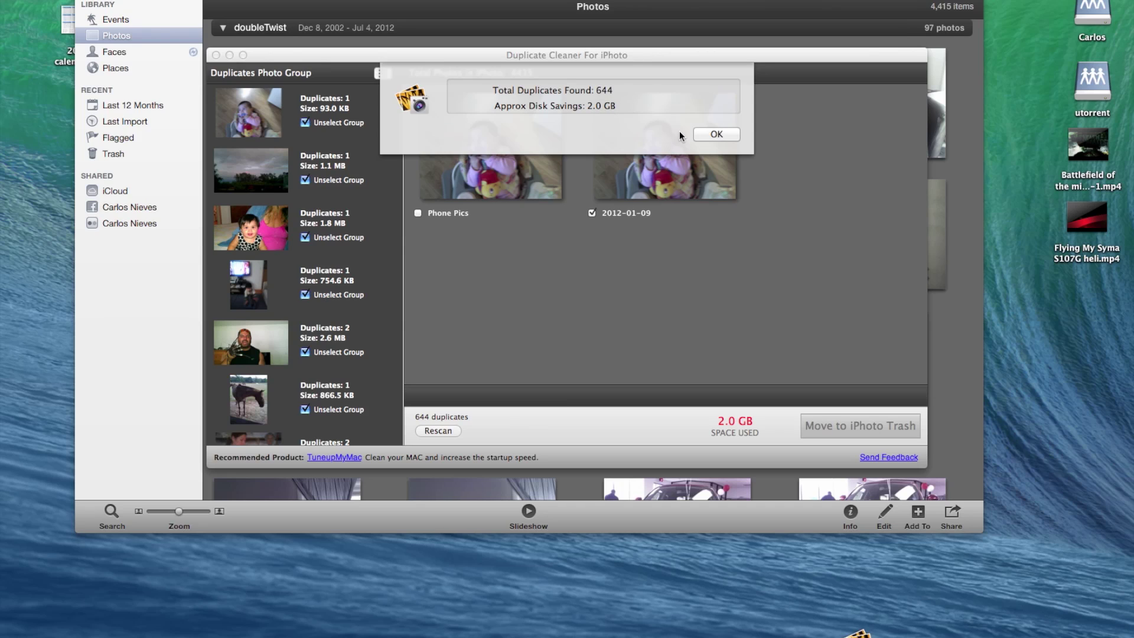
{"action": "left_click", "coordinate": [710, 134]}
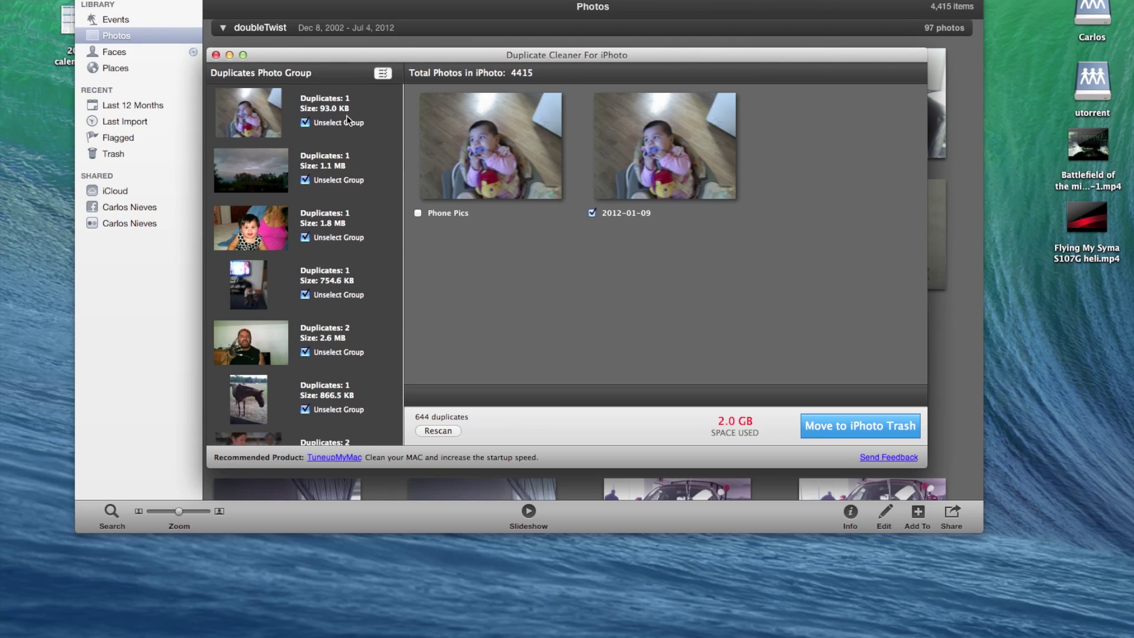
- Review the duplicate photo groups, then send all 644 selected duplicates to iPhoto Trash
{"action": "scroll", "coordinate": [347, 120], "scroll_direction": "down", "scroll_amount": 10}
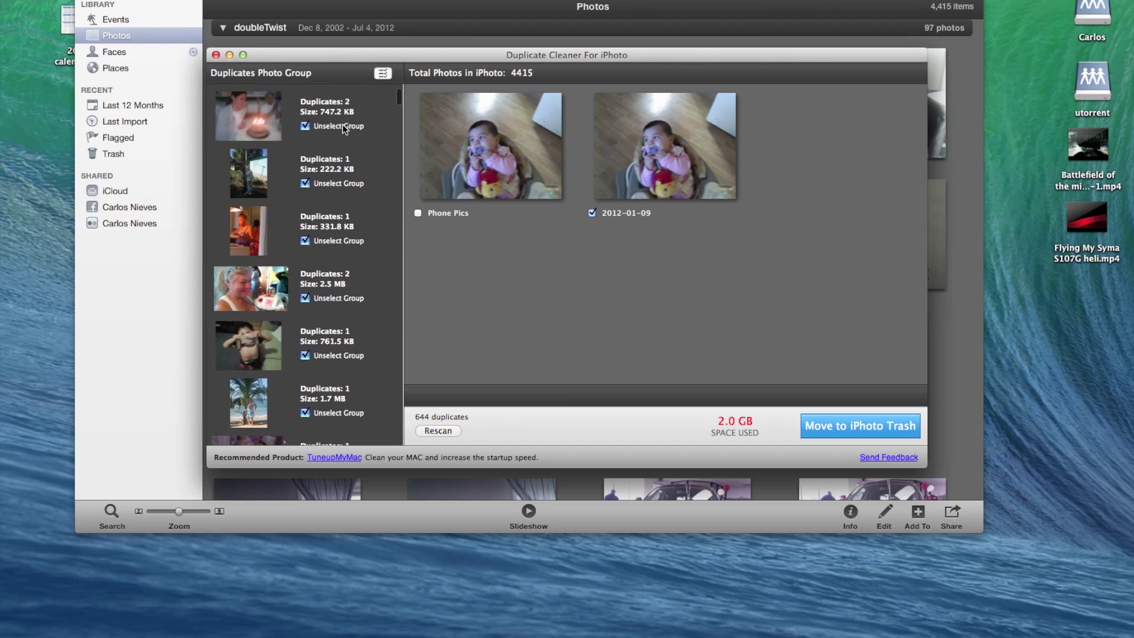
{"action": "scroll", "coordinate": [345, 164], "scroll_direction": "down", "scroll_amount": 12}
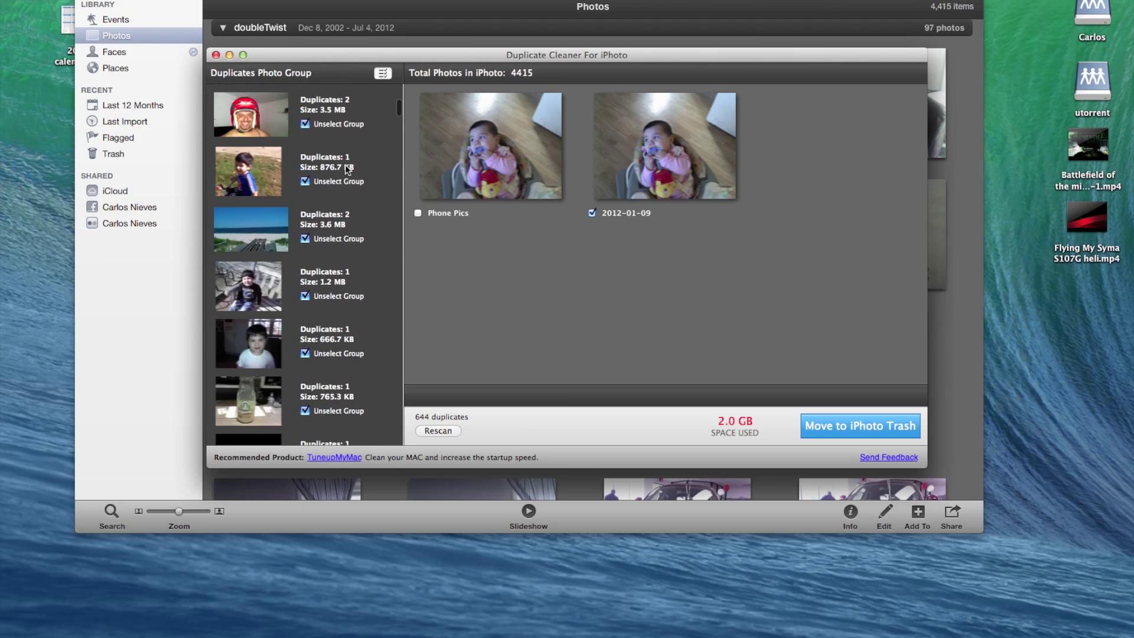
{"action": "scroll", "coordinate": [344, 164], "scroll_direction": "down", "scroll_amount": 12}
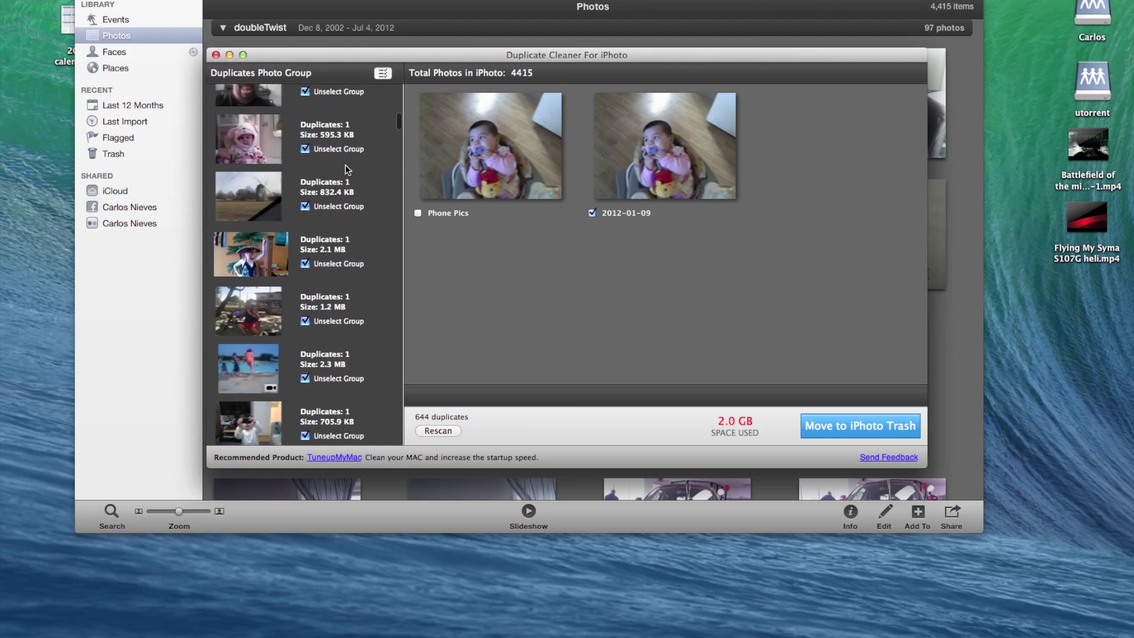
{"action": "scroll", "coordinate": [345, 169], "scroll_direction": "down", "scroll_amount": 12}
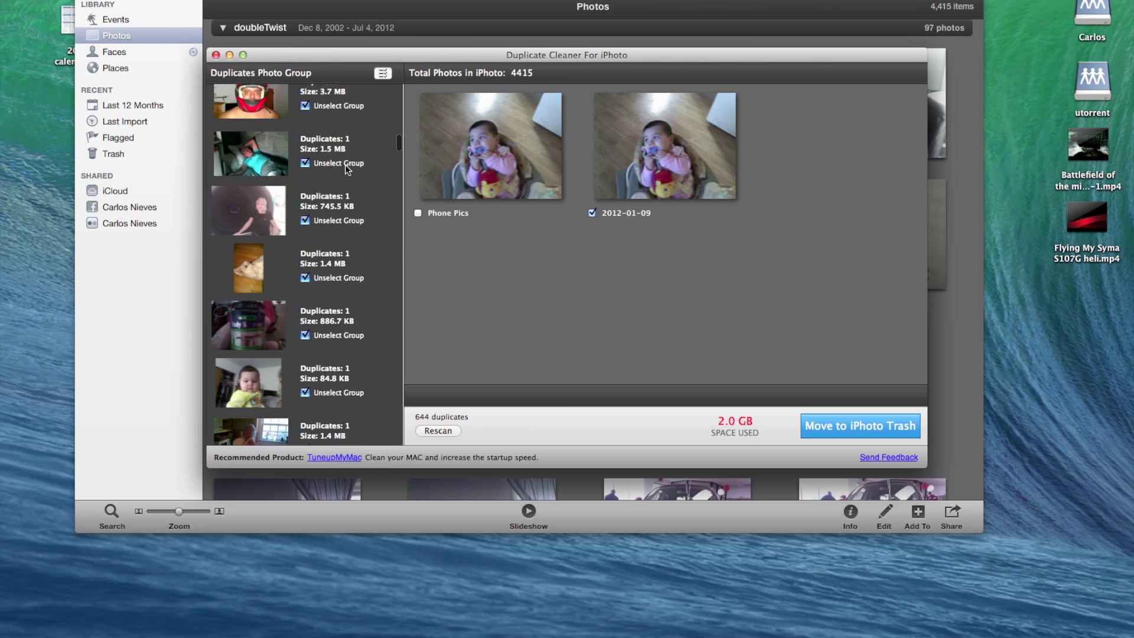
{"action": "scroll", "coordinate": [345, 170], "scroll_direction": "down", "scroll_amount": 12}
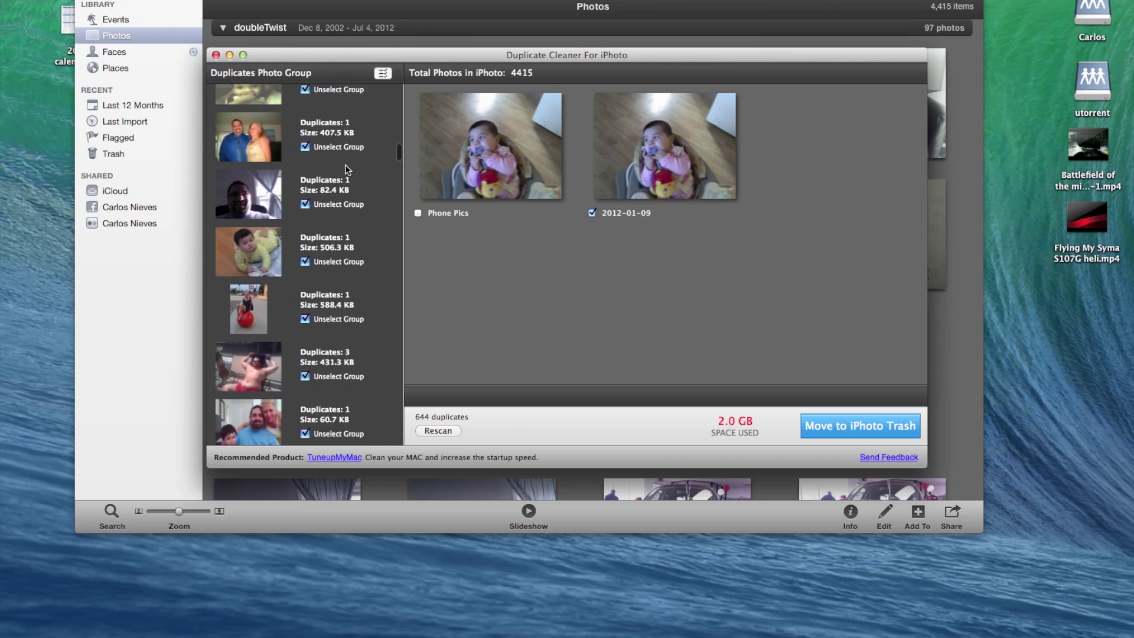
{"action": "scroll", "coordinate": [345, 169], "scroll_direction": "down", "scroll_amount": 12}
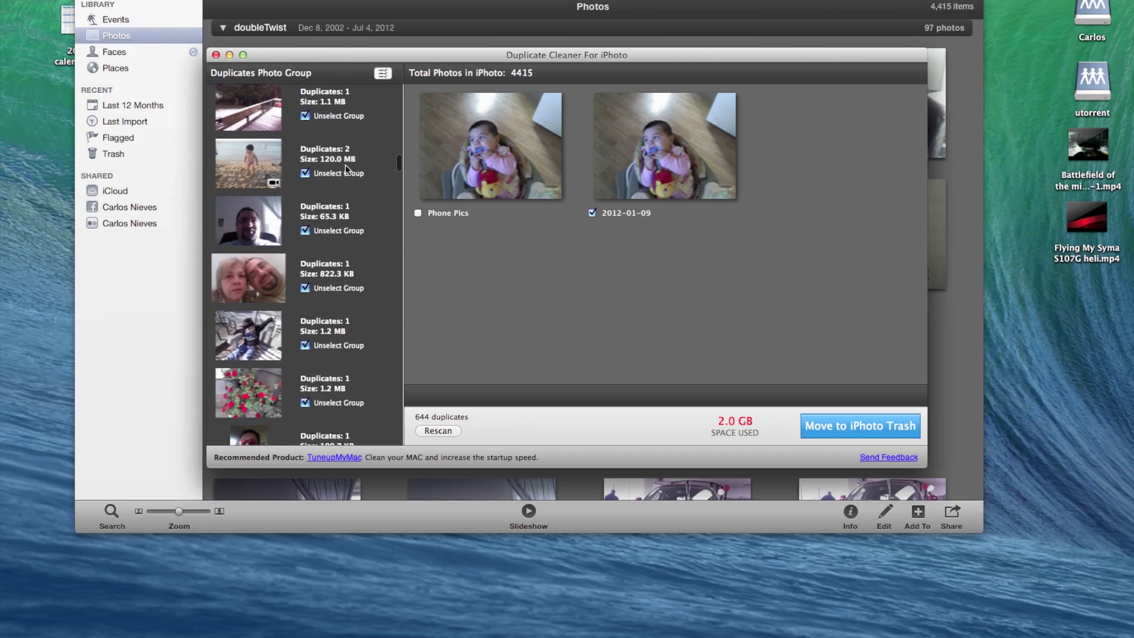
{"action": "scroll", "coordinate": [344, 169], "scroll_direction": "down", "scroll_amount": 12}
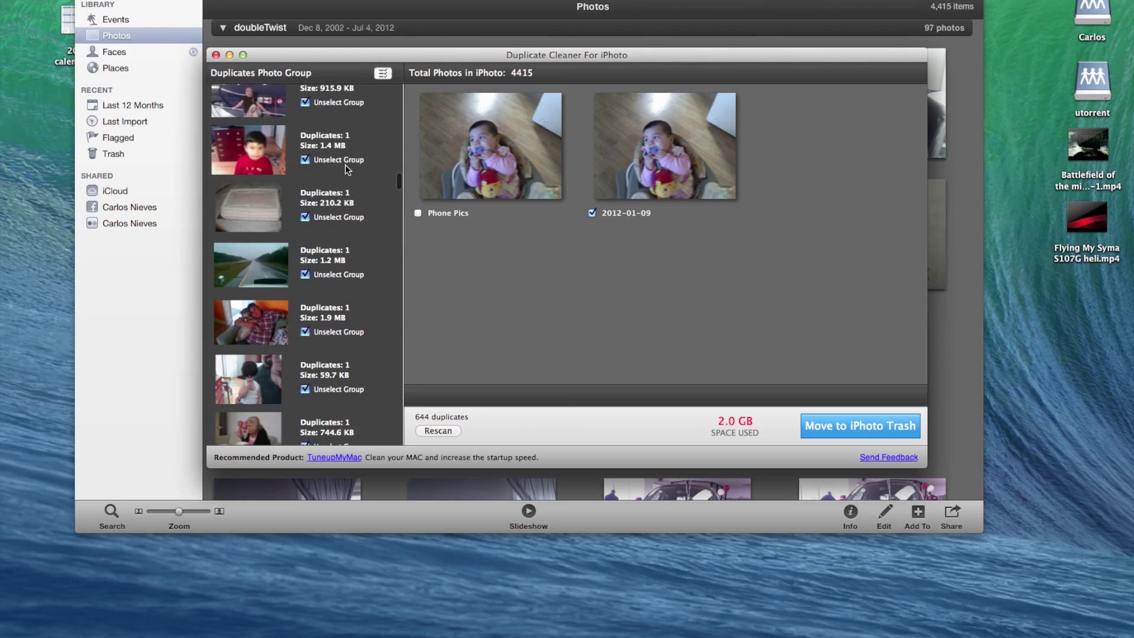
{"action": "scroll", "coordinate": [345, 170], "scroll_direction": "down", "scroll_amount": 12}
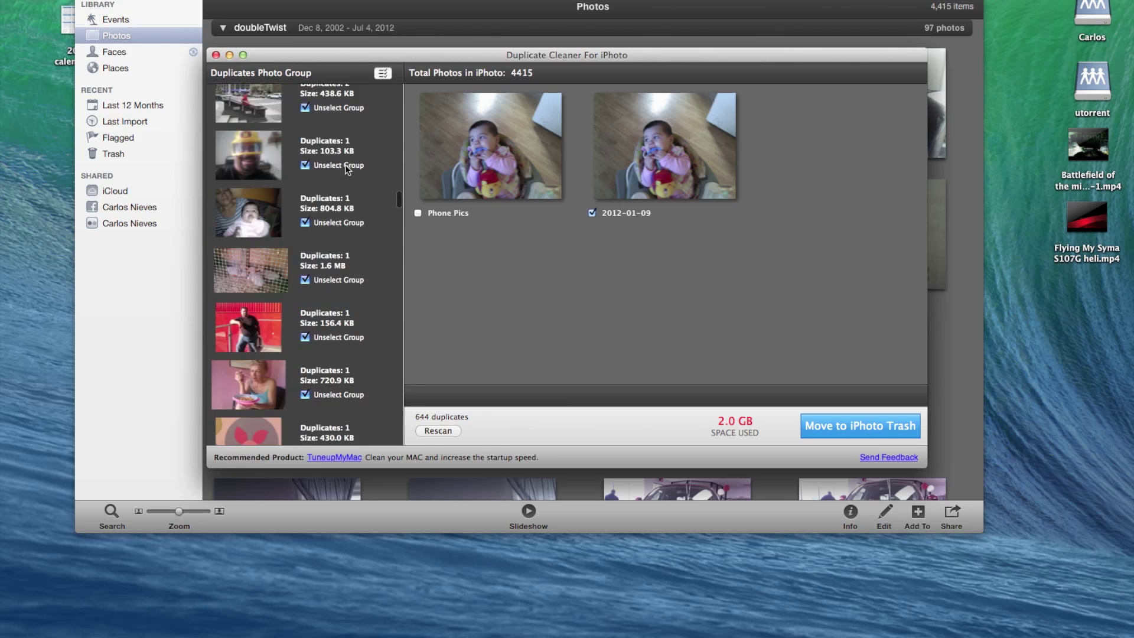
{"action": "scroll", "coordinate": [345, 166], "scroll_direction": "down", "scroll_amount": 12}
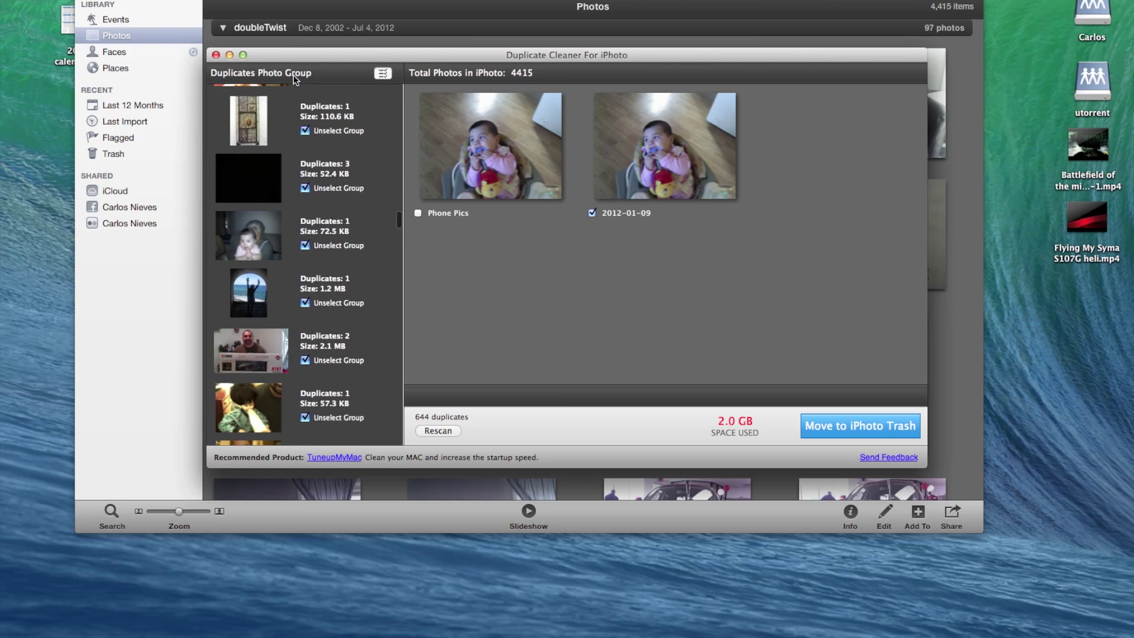
{"action": "scroll", "coordinate": [362, 185], "scroll_direction": "down", "scroll_amount": 12}
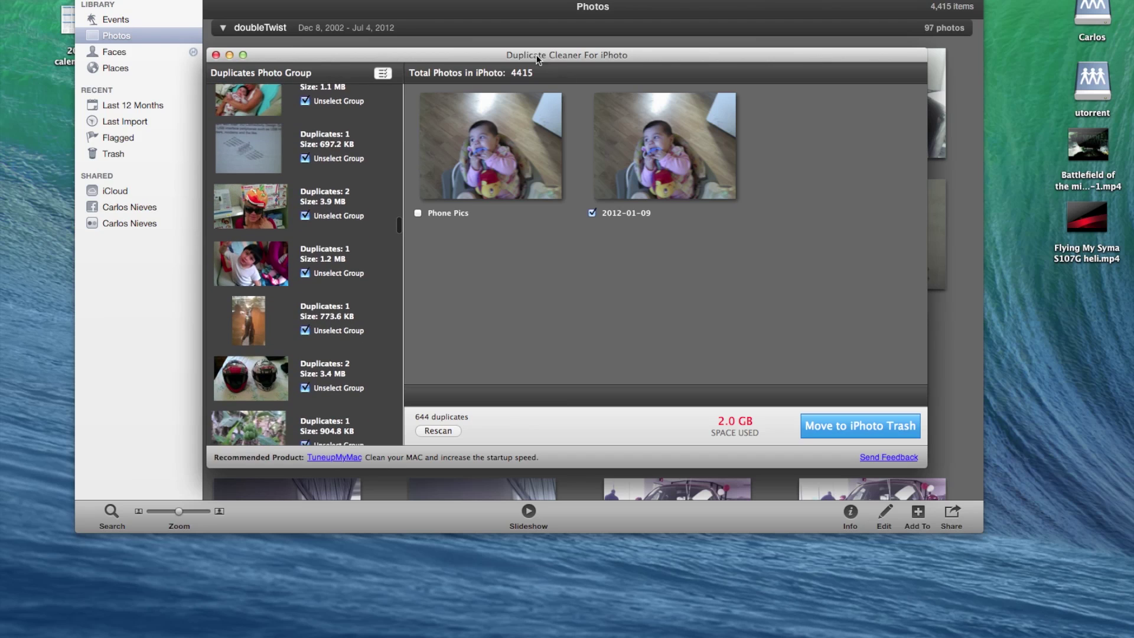
{"action": "left_click", "coordinate": [827, 426]}
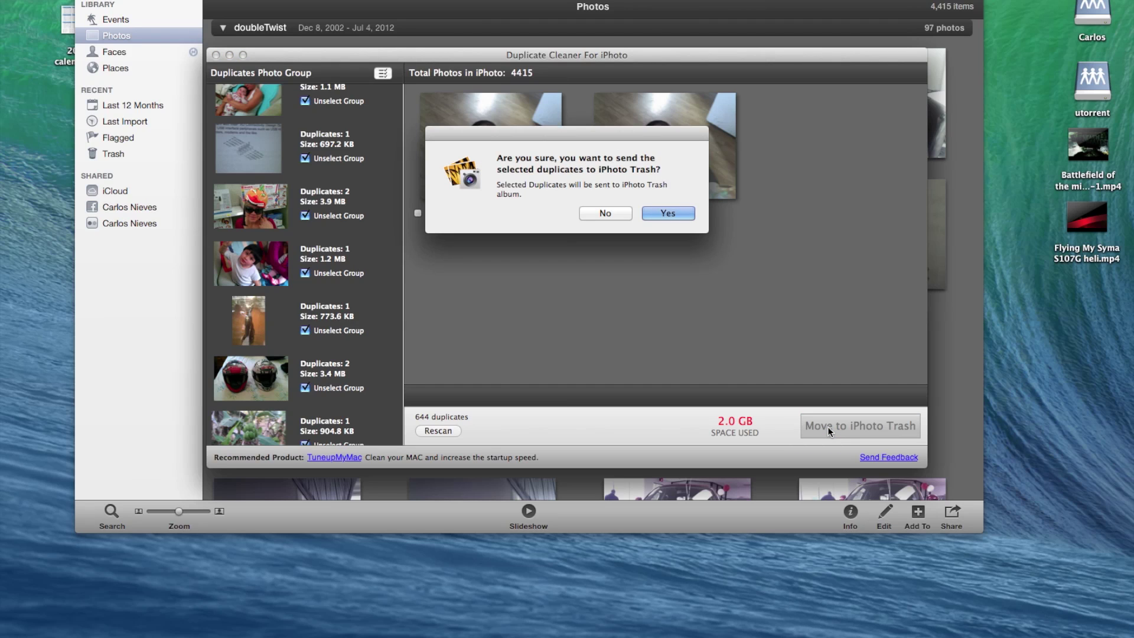
- Confirm moving the 644 duplicates (2.0 GB) to iPhoto Trash
{"action": "left_click", "coordinate": [668, 212]}
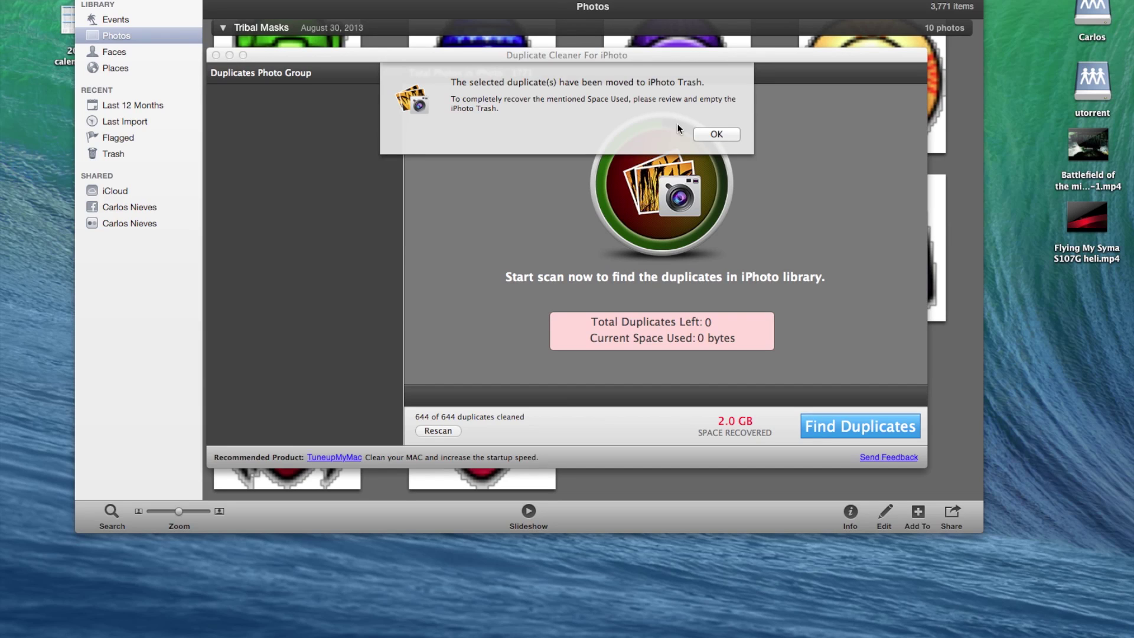
- Acknowledge the trash notice, decline rating the app, and close Duplicate Cleaner For iPhoto
{"action": "left_click", "coordinate": [718, 135]}
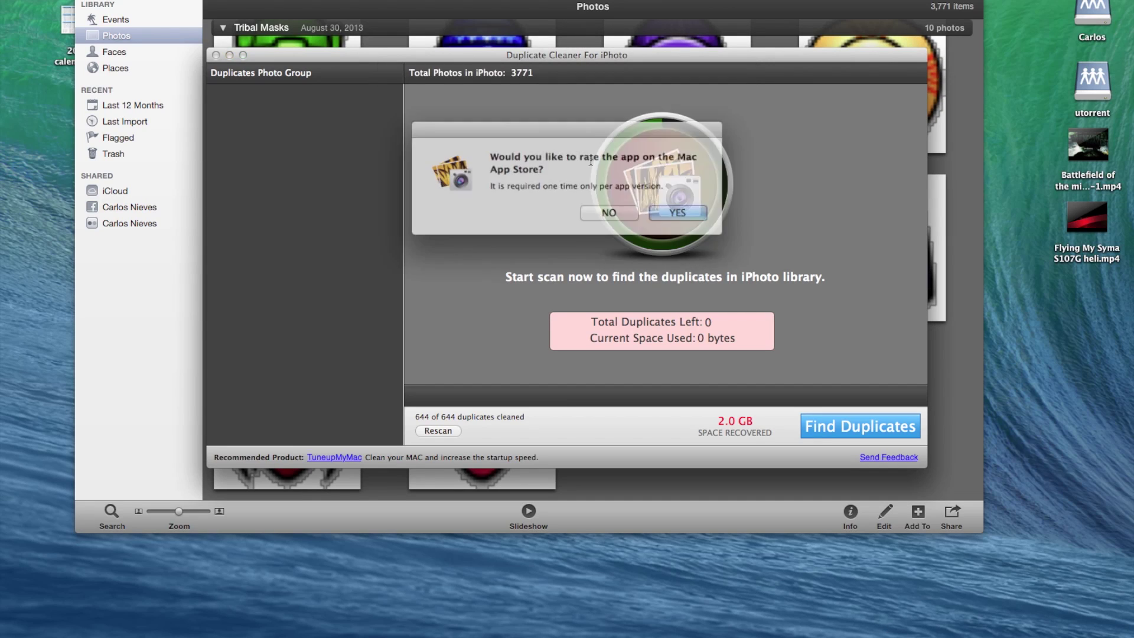
{"action": "left_click", "coordinate": [606, 209]}
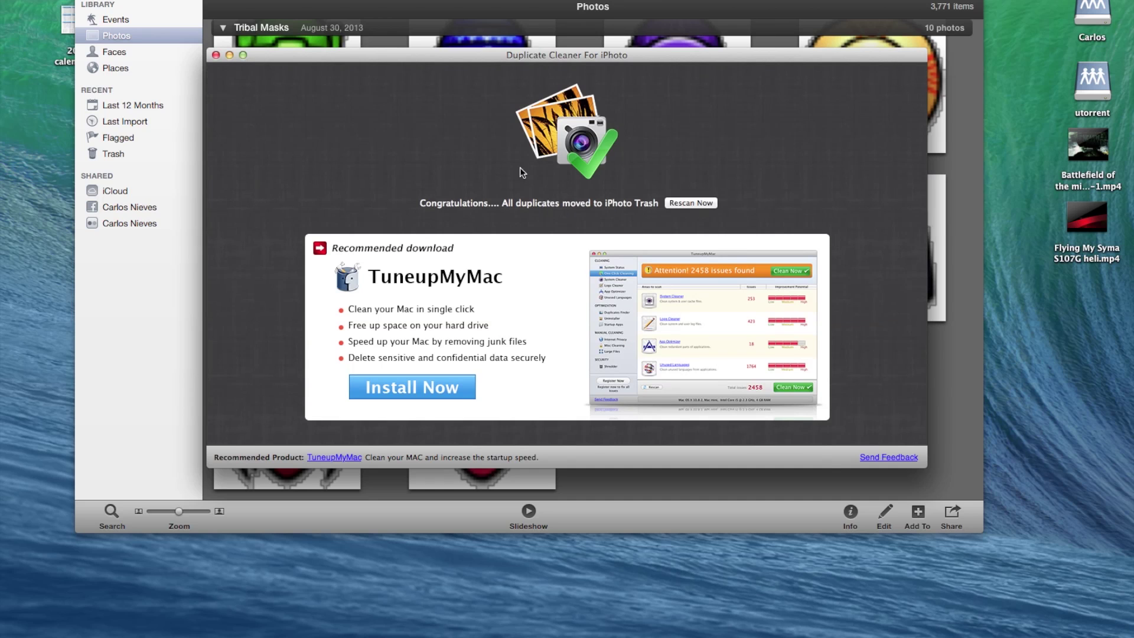
{"action": "left_click", "coordinate": [216, 55]}
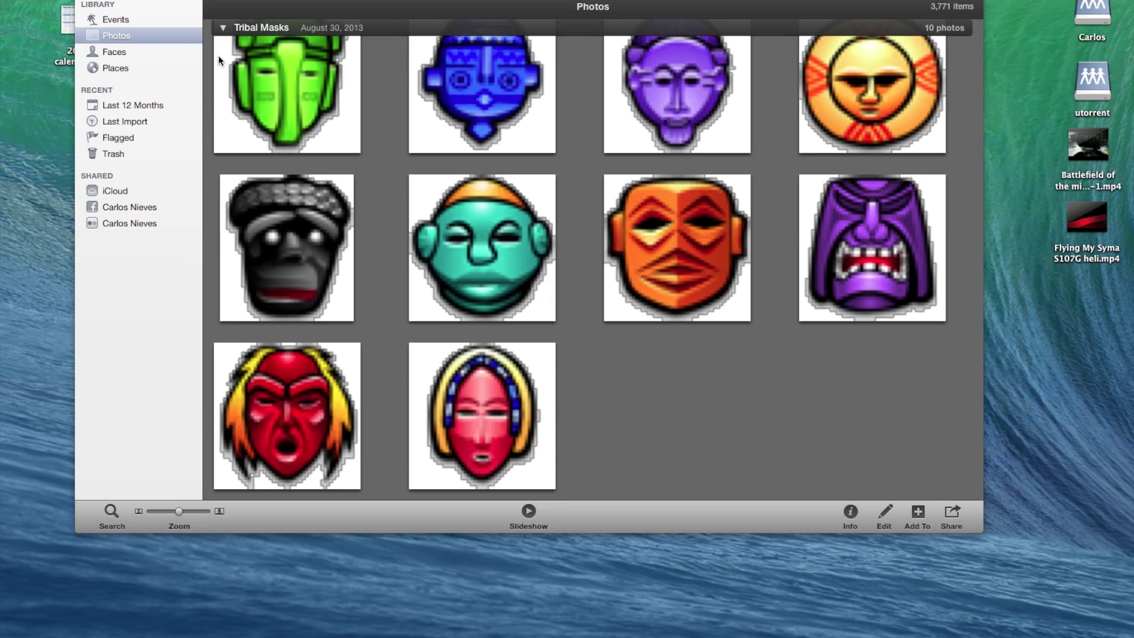
- Open iPhoto's Trash album and scroll through its 652 photos to review the removed duplicates
{"action": "left_click", "coordinate": [116, 153]}
{"action": "left_click", "coordinate": [116, 154]}
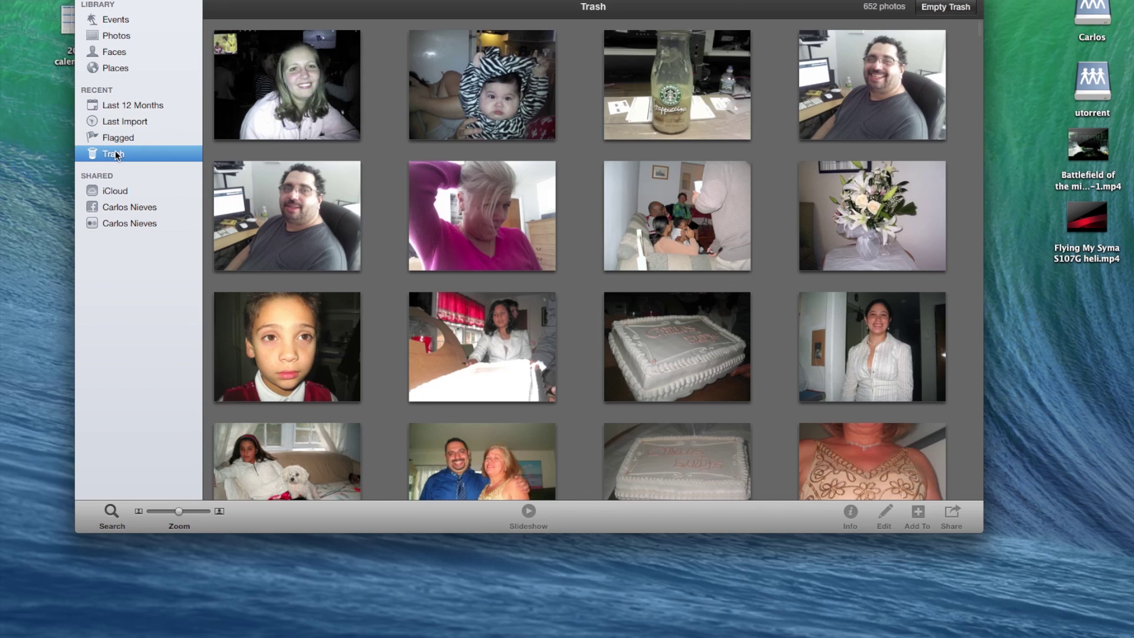
{"action": "scroll", "coordinate": [552, 155], "scroll_direction": "down", "scroll_amount": 20}
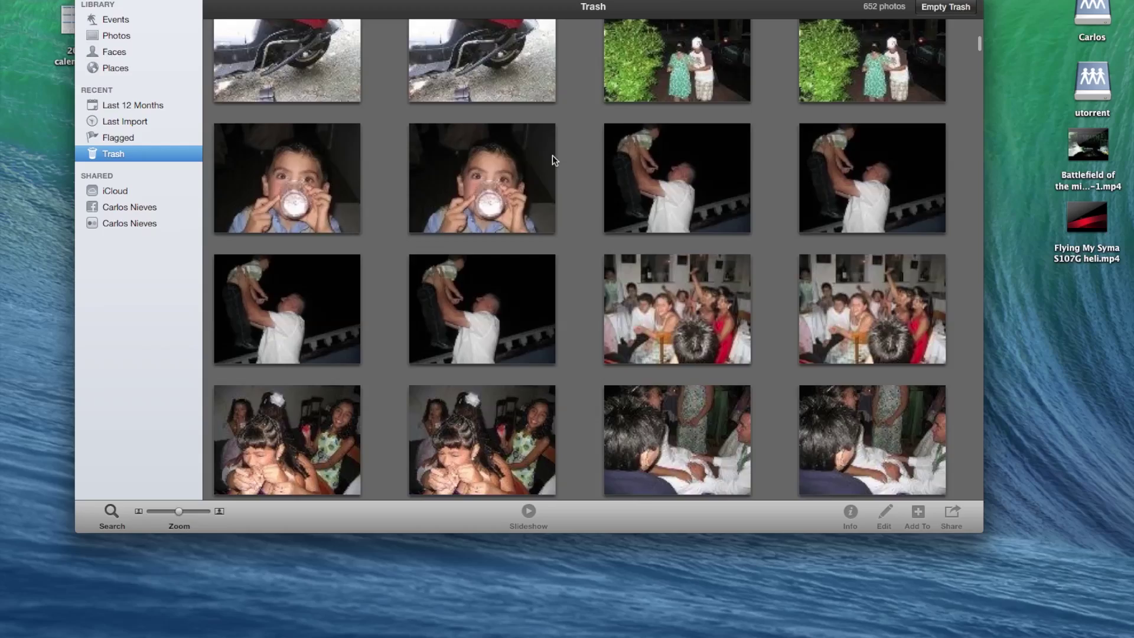
{"action": "scroll", "coordinate": [551, 154], "scroll_direction": "down", "scroll_amount": 15}
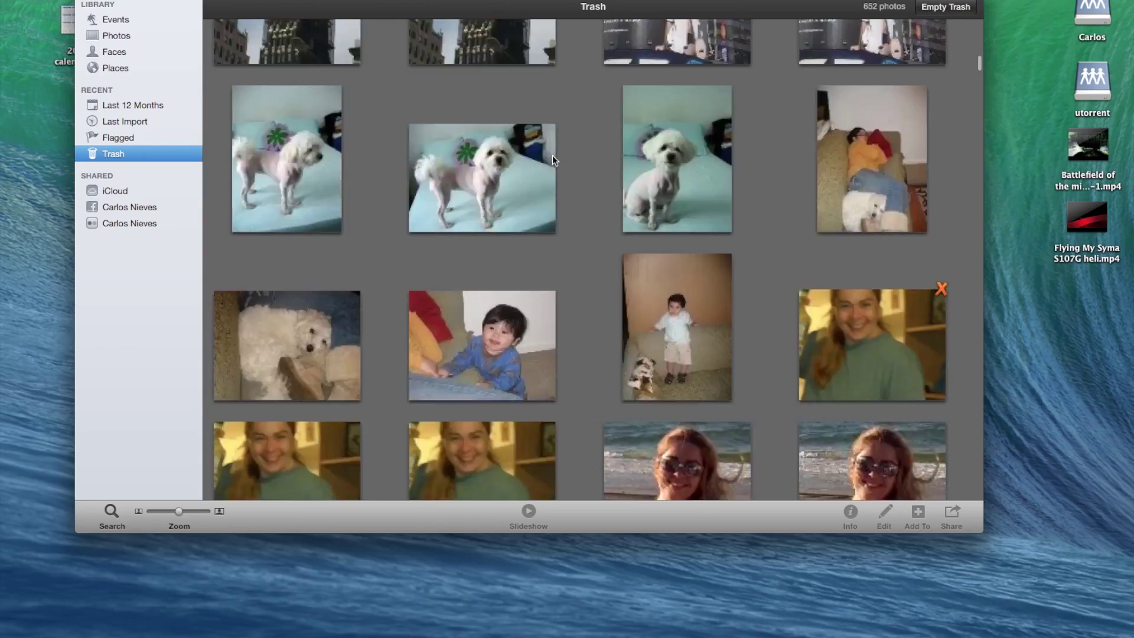
{"action": "scroll", "coordinate": [551, 154], "scroll_direction": "down", "scroll_amount": 20}
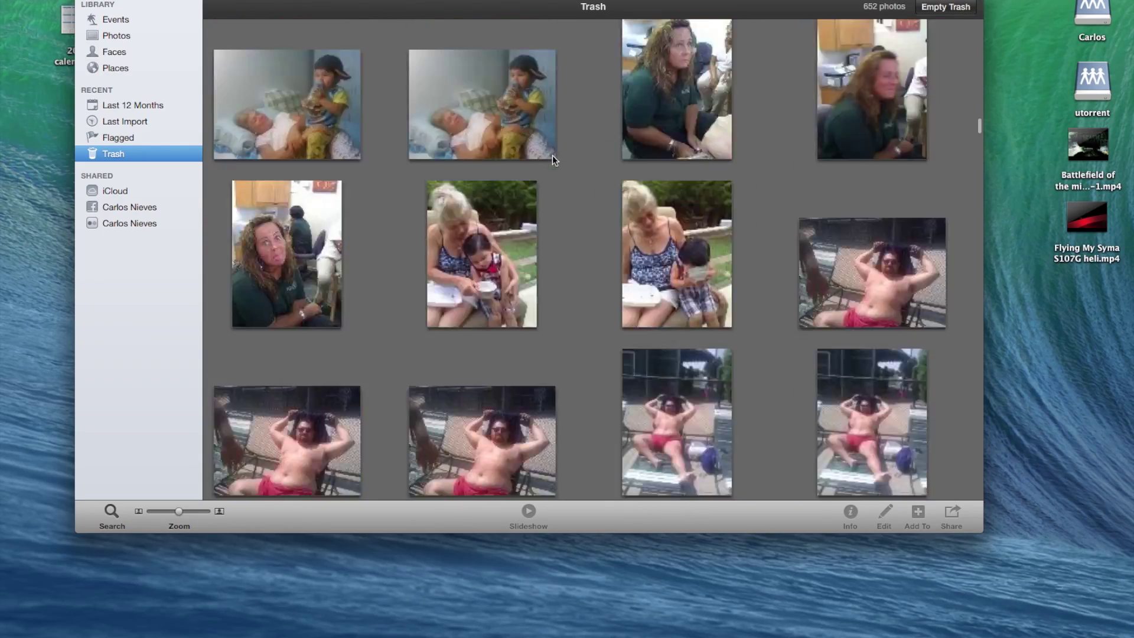
{"action": "scroll", "coordinate": [551, 155], "scroll_direction": "down", "scroll_amount": 20}
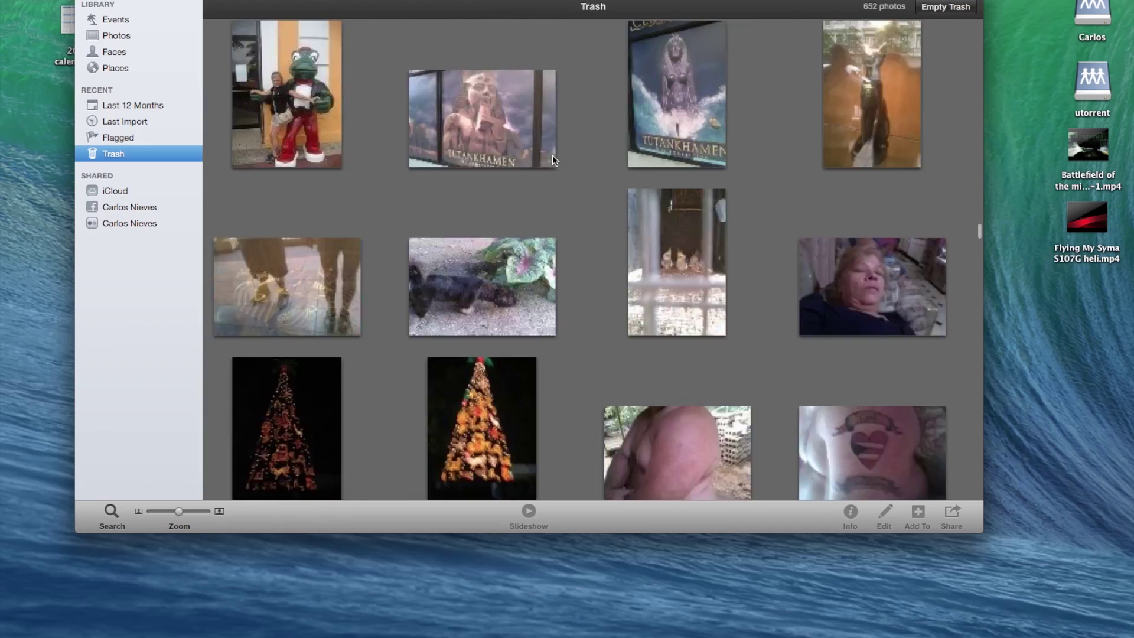
{"action": "scroll", "coordinate": [553, 156], "scroll_direction": "up", "scroll_amount": 20}
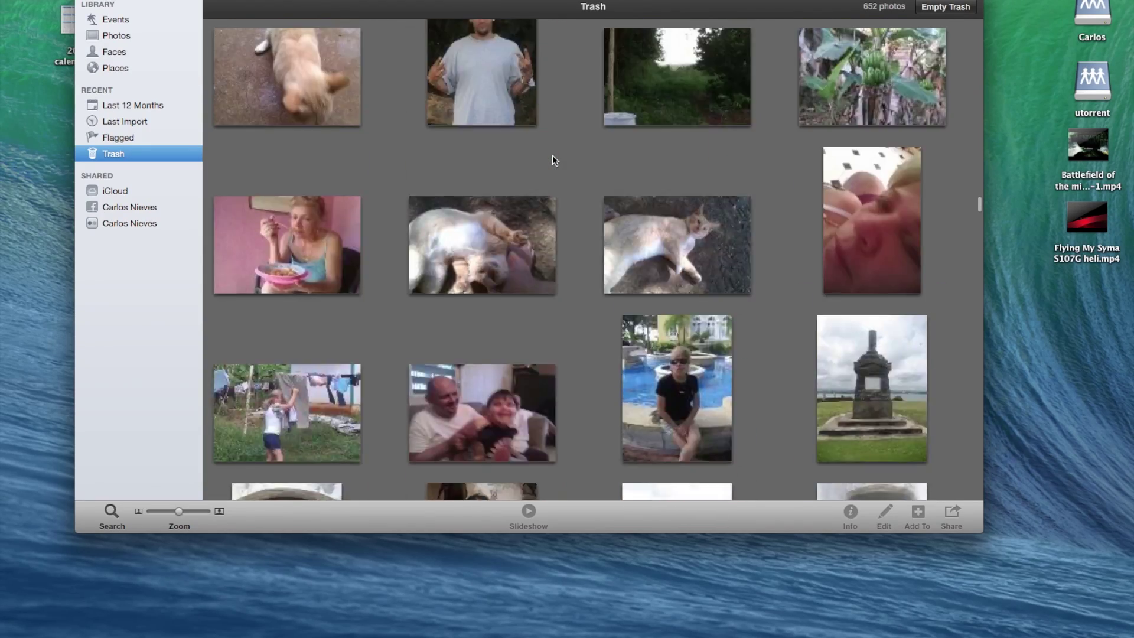
{"action": "scroll", "coordinate": [553, 156], "scroll_direction": "up", "scroll_amount": 20}
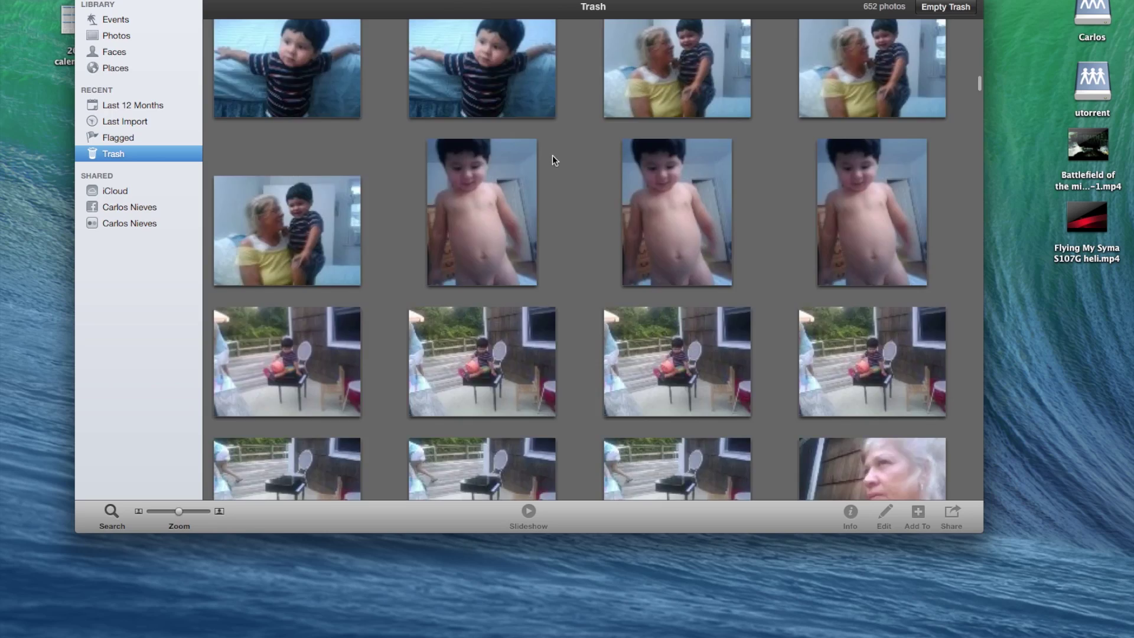
{"action": "scroll", "coordinate": [551, 154], "scroll_direction": "up", "scroll_amount": 15}
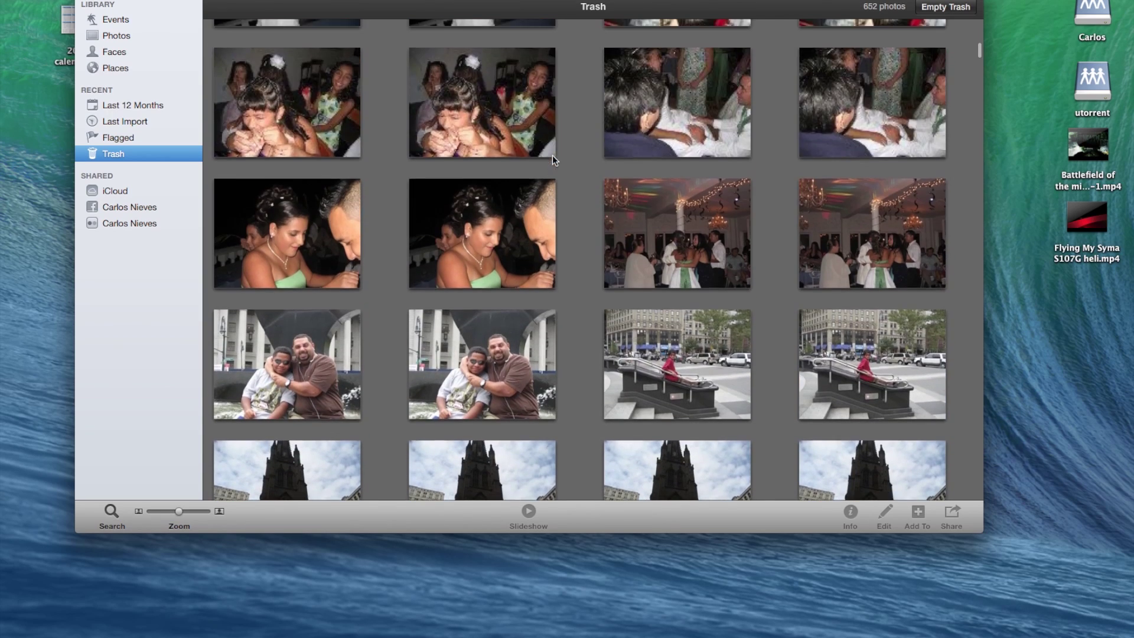
{"action": "scroll", "coordinate": [551, 155], "scroll_direction": "up", "scroll_amount": 10}
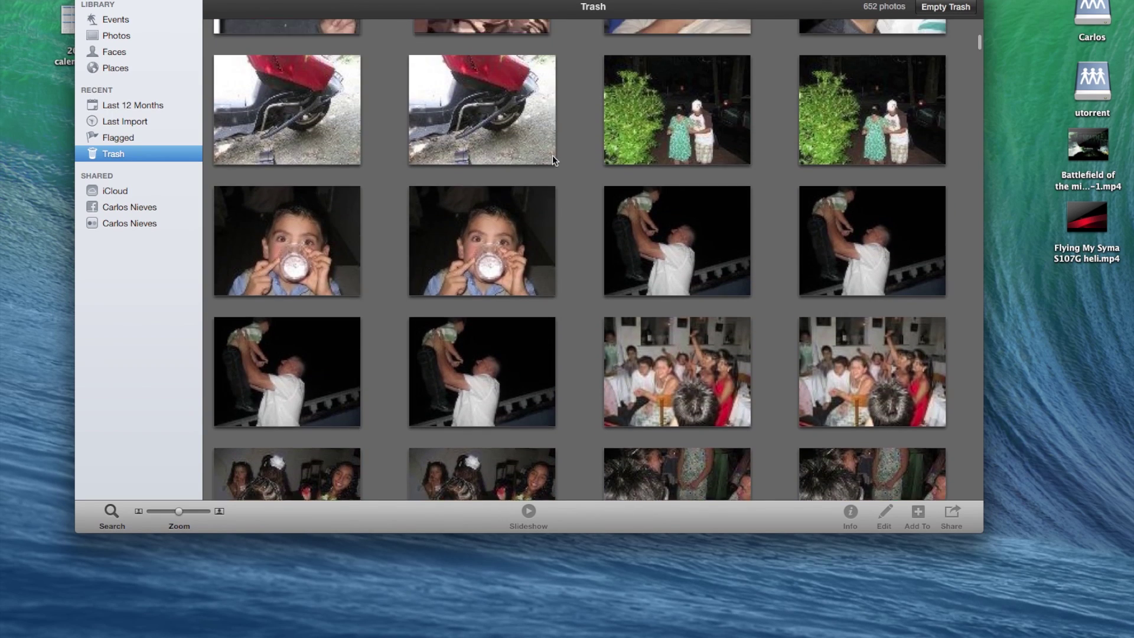
{"action": "scroll", "coordinate": [504, 187], "scroll_direction": "up", "scroll_amount": 5}
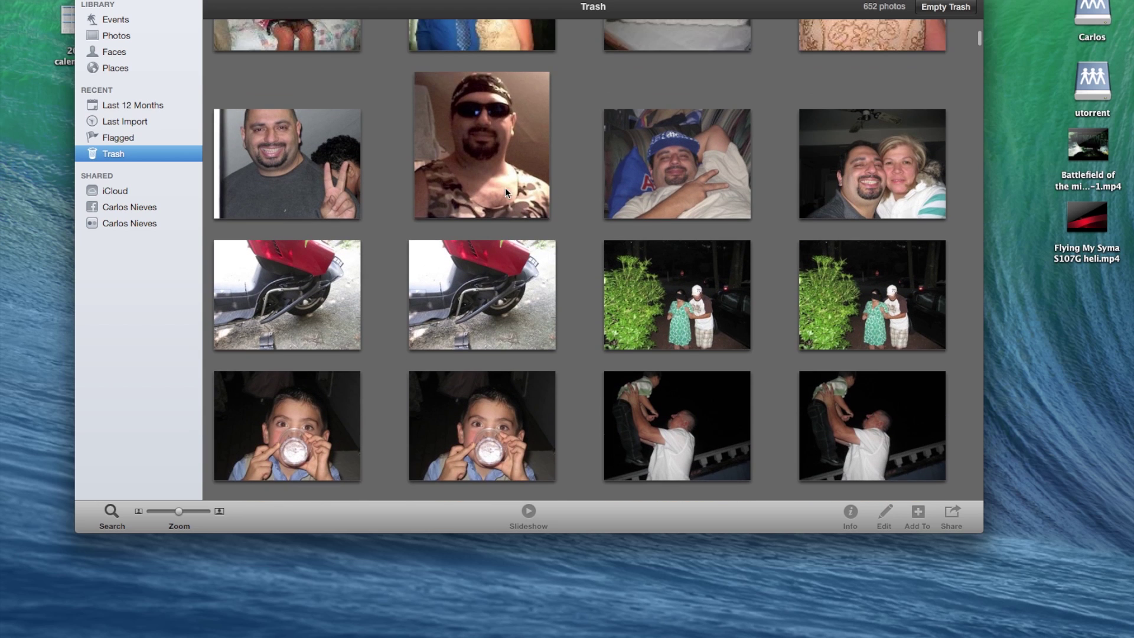
{"action": "scroll", "coordinate": [512, 180], "scroll_direction": "up", "scroll_amount": 10}
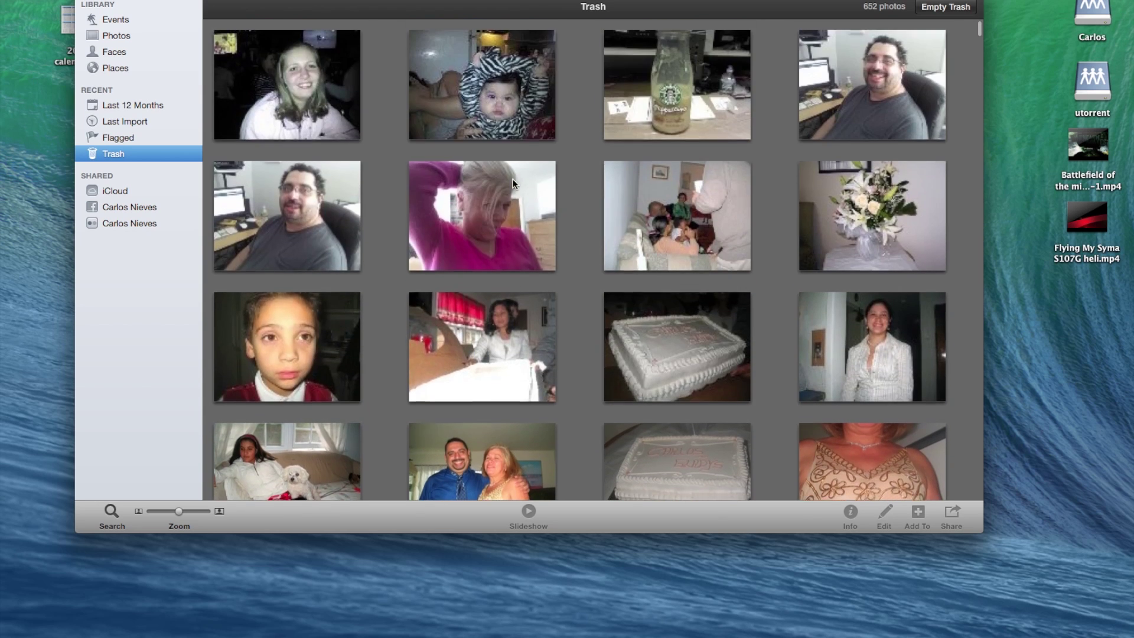
{"action": "scroll", "coordinate": [512, 180], "scroll_direction": "down", "scroll_amount": 3}
{"action": "scroll", "coordinate": [513, 180], "scroll_direction": "down", "scroll_amount": 15}
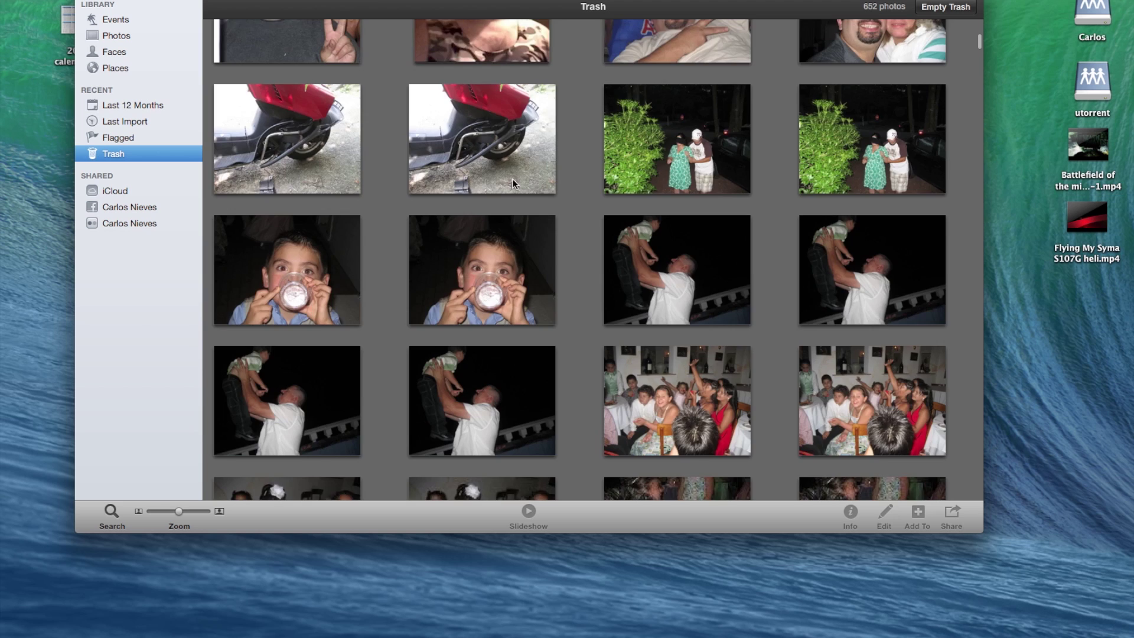
{"action": "scroll", "coordinate": [513, 179], "scroll_direction": "up", "scroll_amount": 3}
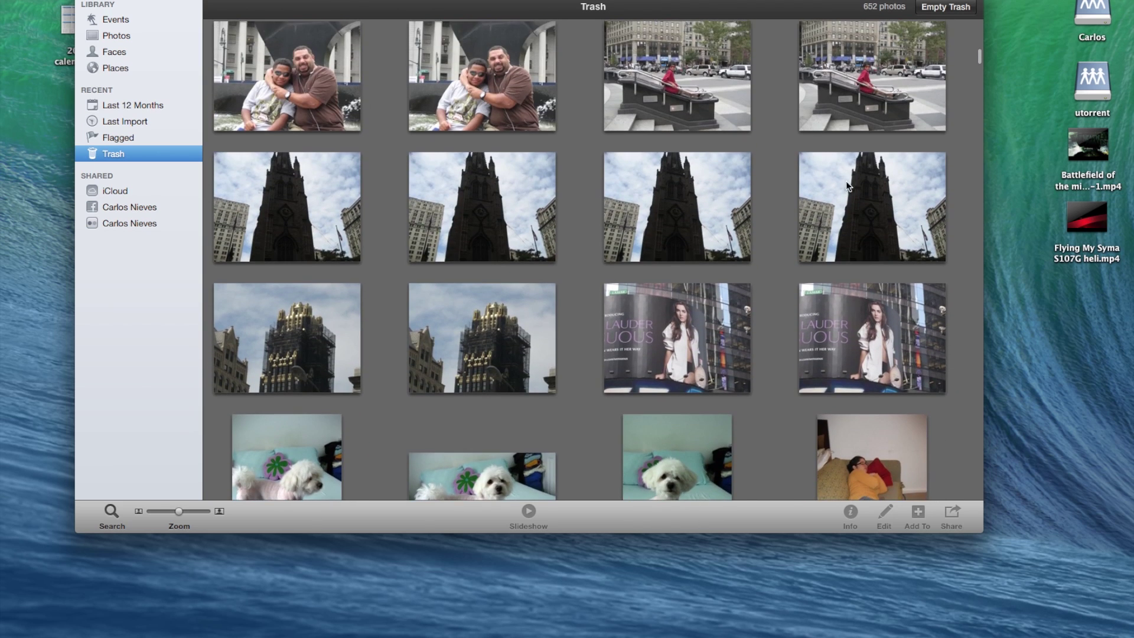
{"action": "scroll", "coordinate": [746, 187], "scroll_direction": "down", "scroll_amount": 5}
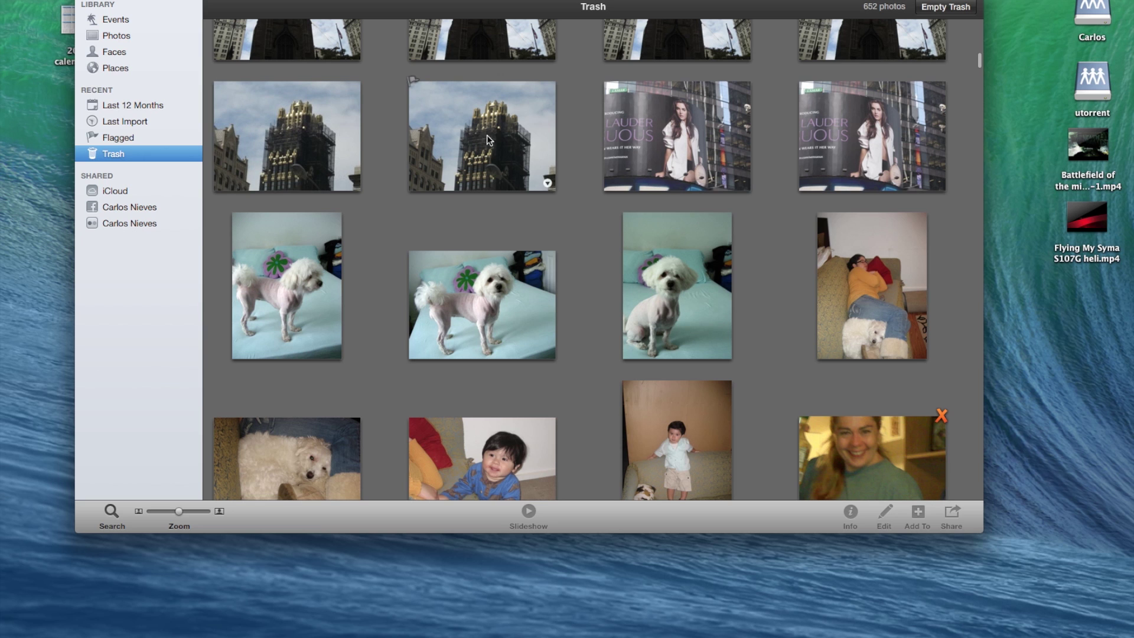
{"action": "scroll", "coordinate": [651, 135], "scroll_direction": "down", "scroll_amount": 6}
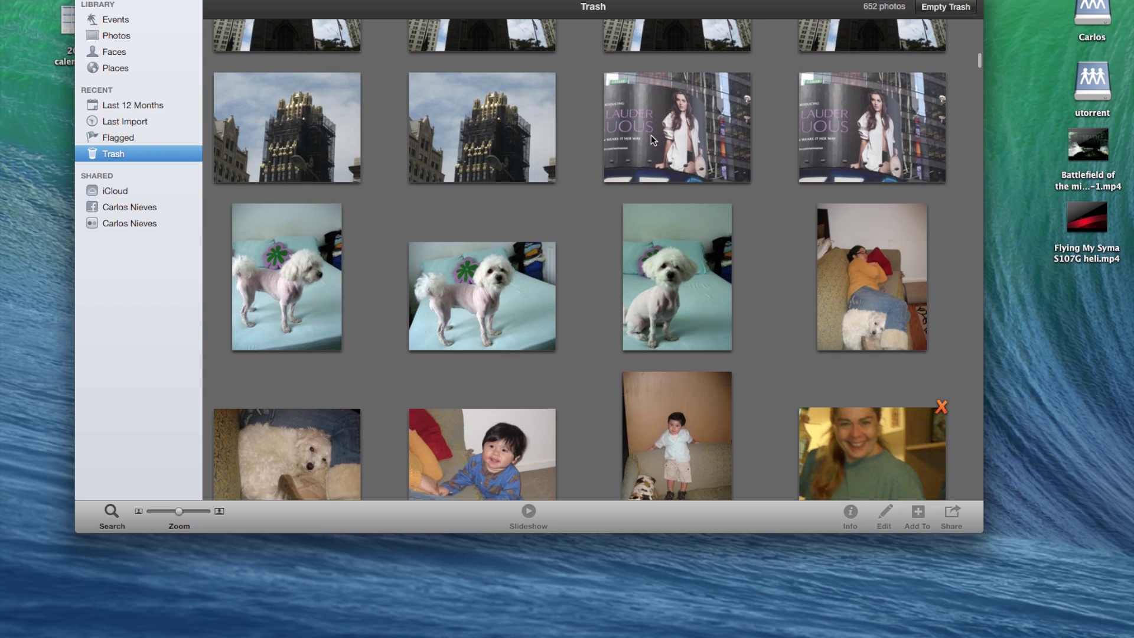
{"action": "scroll", "coordinate": [806, 166], "scroll_direction": "down", "scroll_amount": 15}
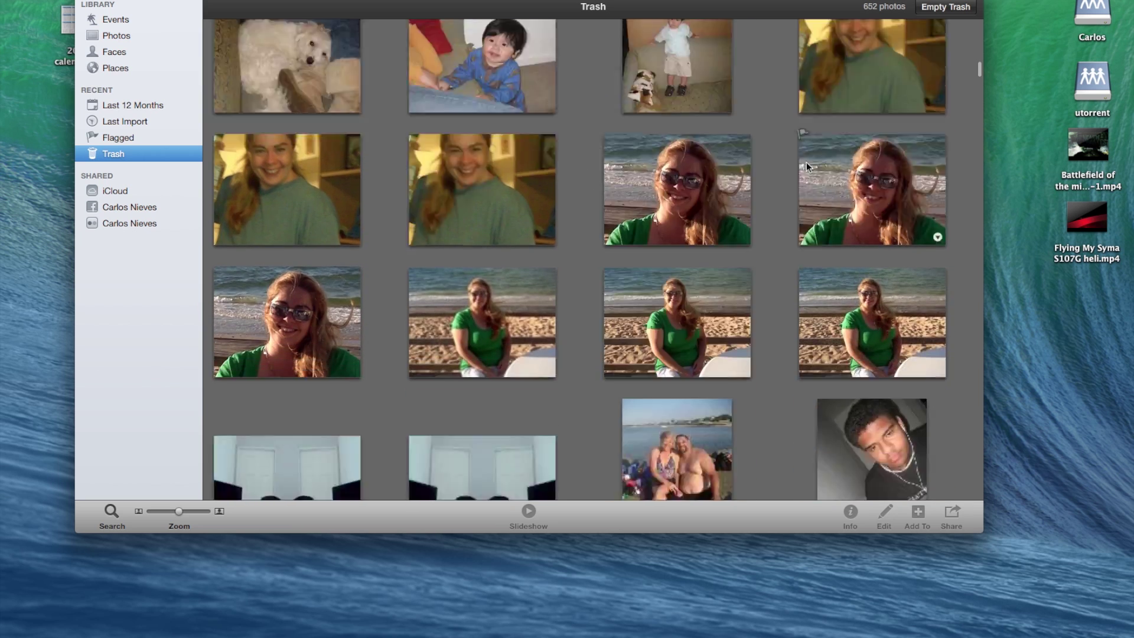
{"action": "scroll", "coordinate": [705, 163], "scroll_direction": "down", "scroll_amount": 15}
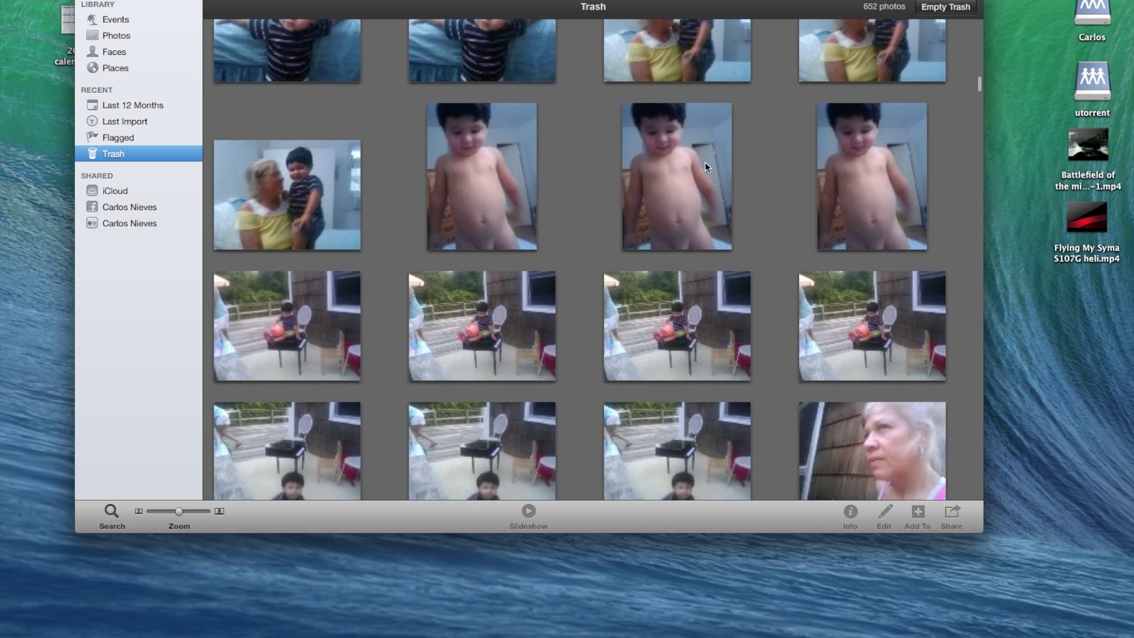
{"action": "scroll", "coordinate": [705, 167], "scroll_direction": "down", "scroll_amount": 15}
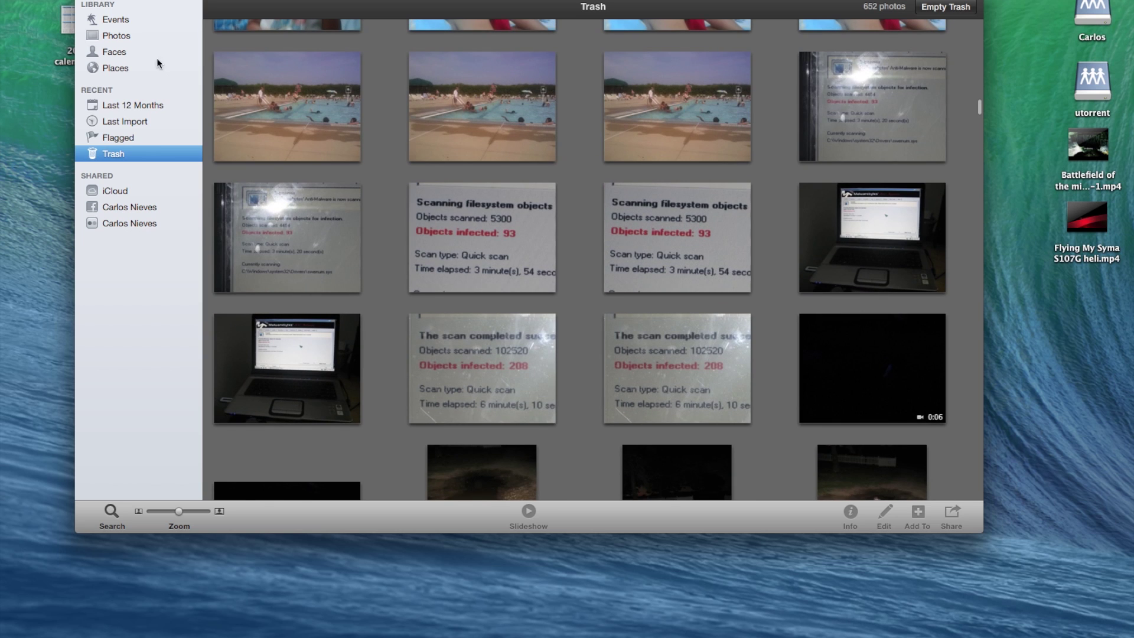
{"action": "scroll", "coordinate": [444, 91], "scroll_direction": "down", "scroll_amount": 10}
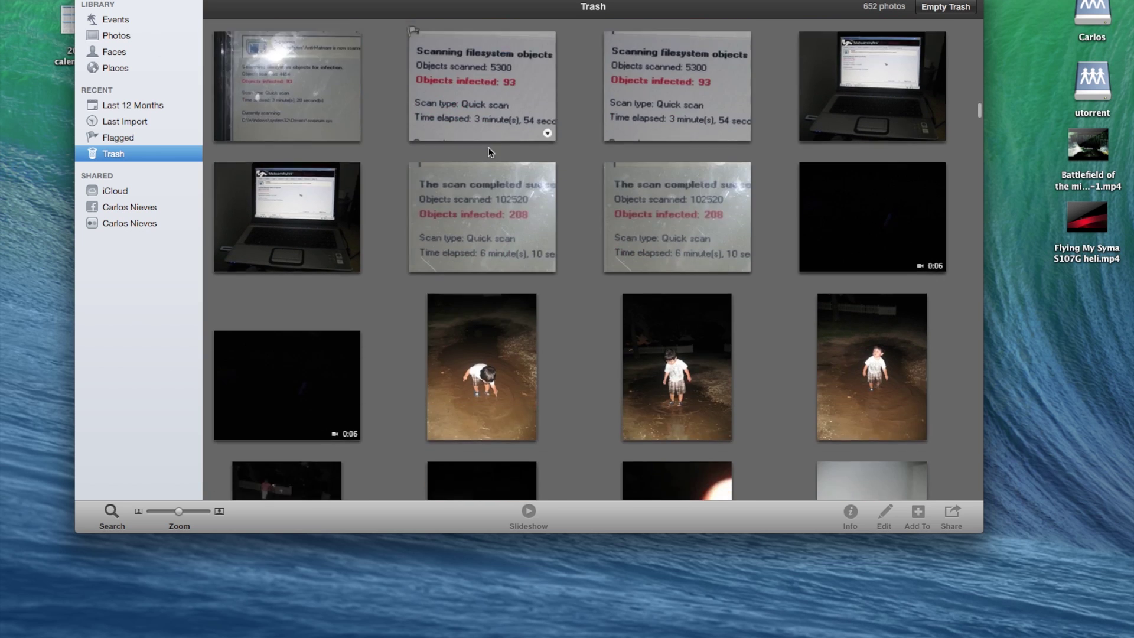
{"action": "scroll", "coordinate": [488, 151], "scroll_direction": "down", "scroll_amount": 12}
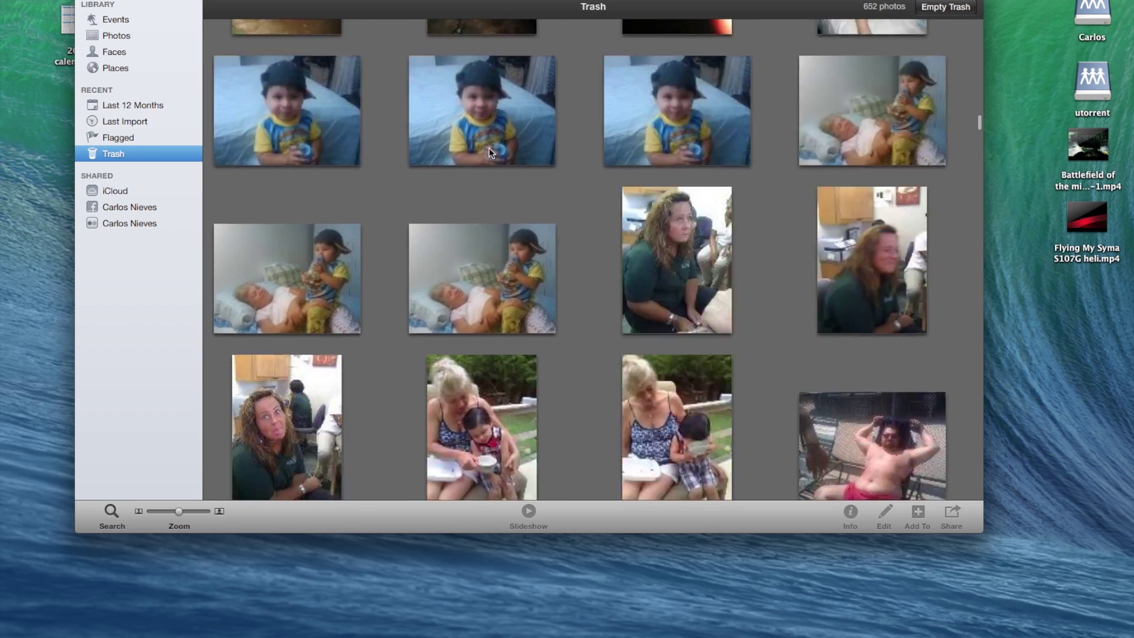
{"action": "scroll", "coordinate": [489, 152], "scroll_direction": "down", "scroll_amount": 15}
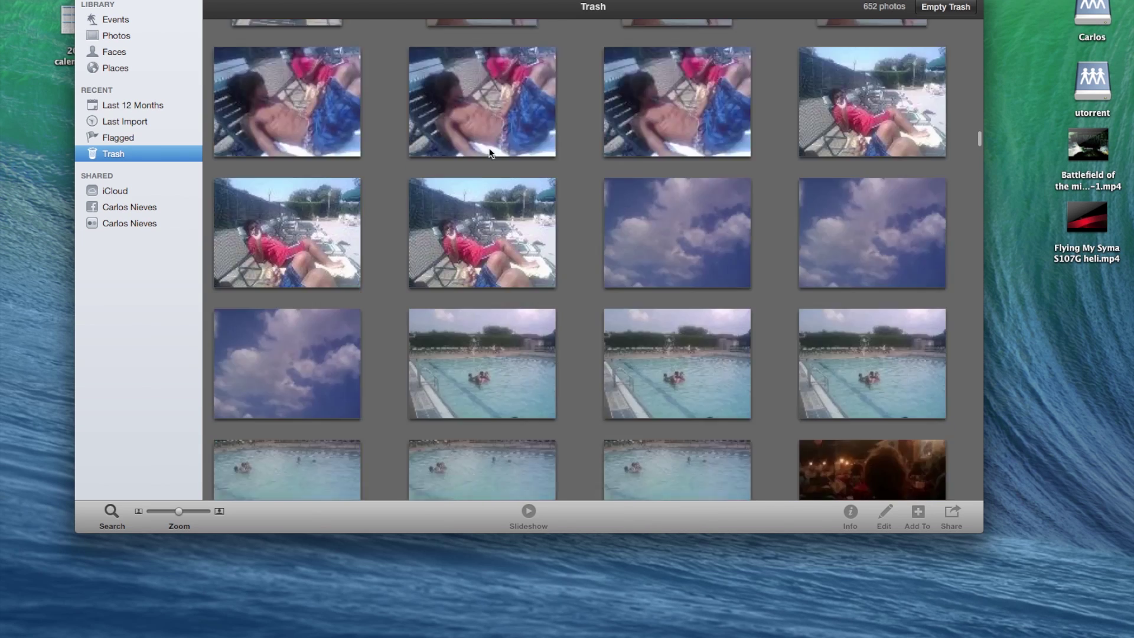
{"action": "scroll", "coordinate": [489, 153], "scroll_direction": "down", "scroll_amount": 13}
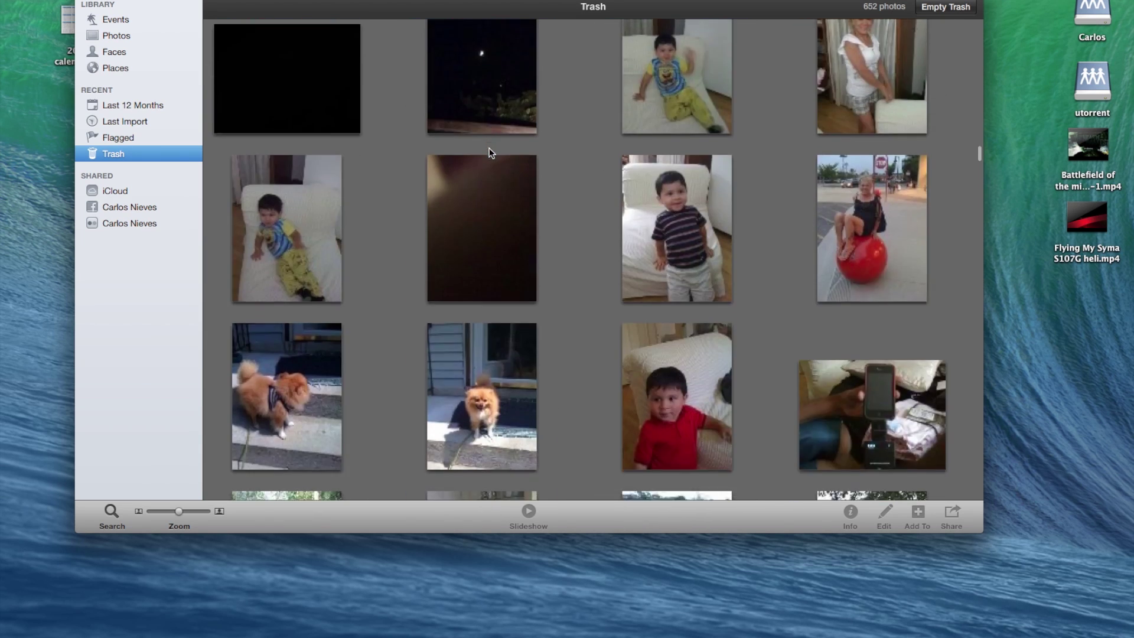
{"action": "scroll", "coordinate": [489, 152], "scroll_direction": "down", "scroll_amount": 20}
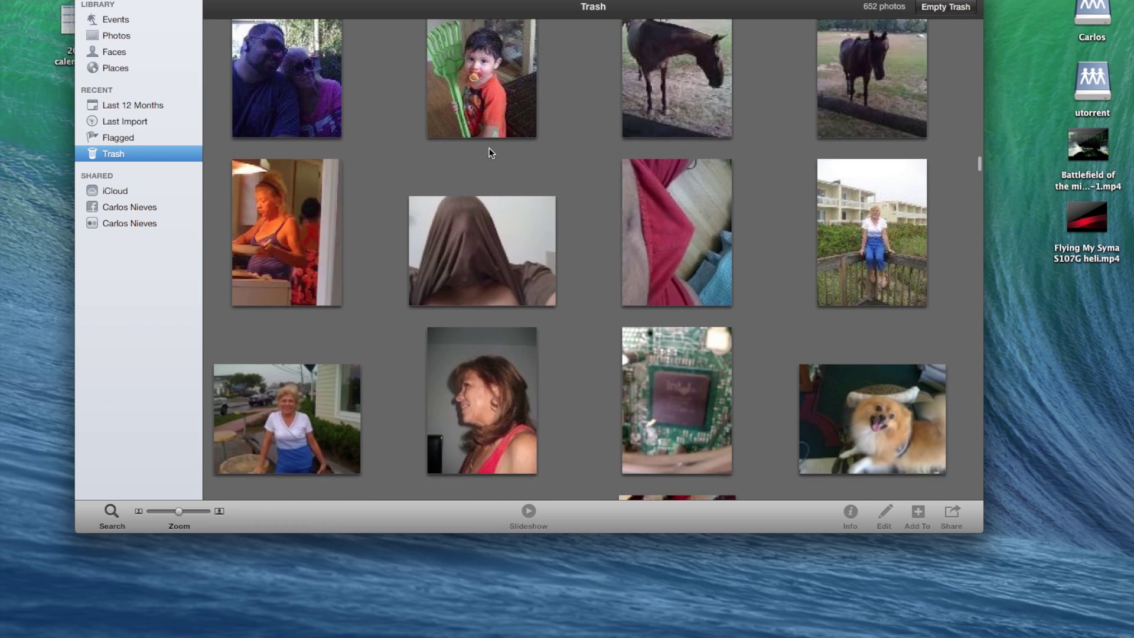
{"action": "scroll", "coordinate": [489, 152], "scroll_direction": "down", "scroll_amount": 12}
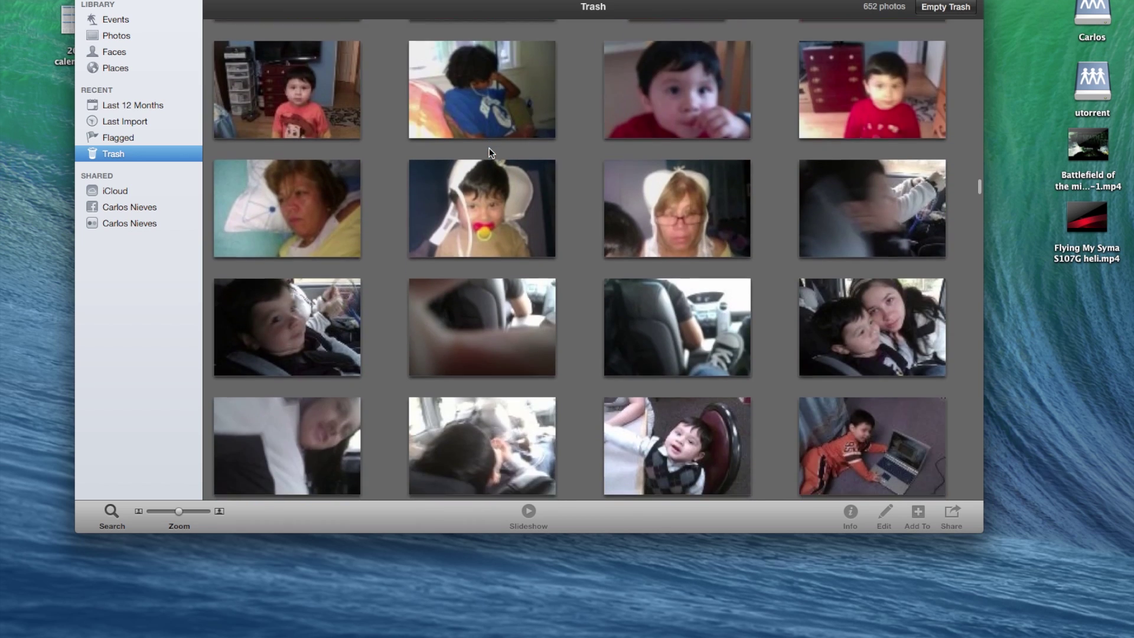
{"action": "scroll", "coordinate": [489, 153], "scroll_direction": "down", "scroll_amount": 6}
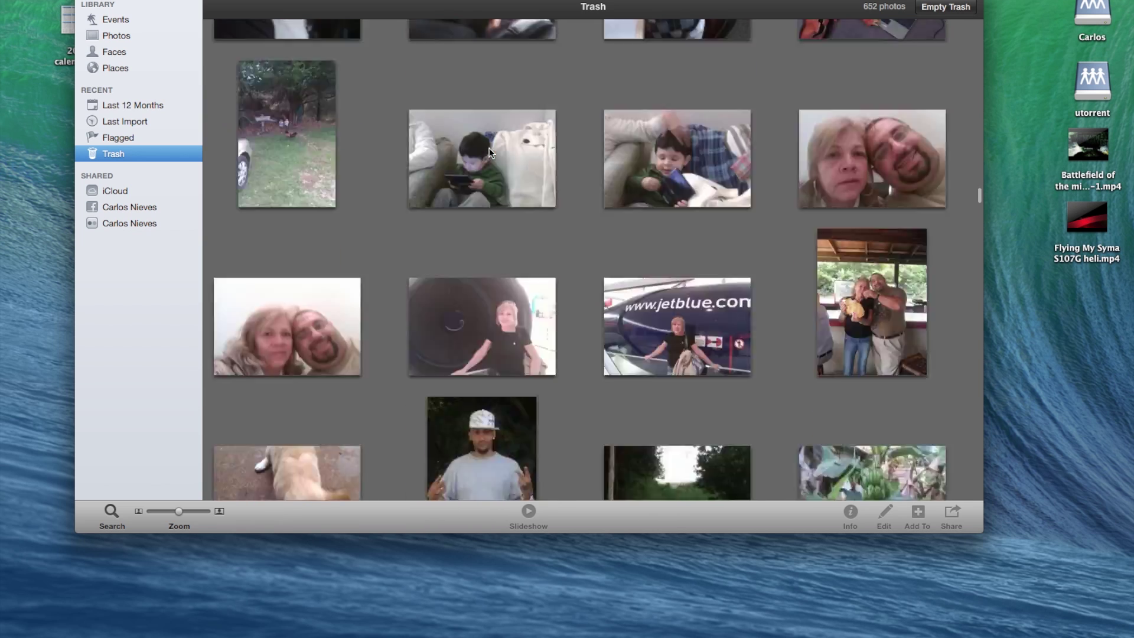
{"action": "scroll", "coordinate": [489, 148], "scroll_direction": "down", "scroll_amount": 4}
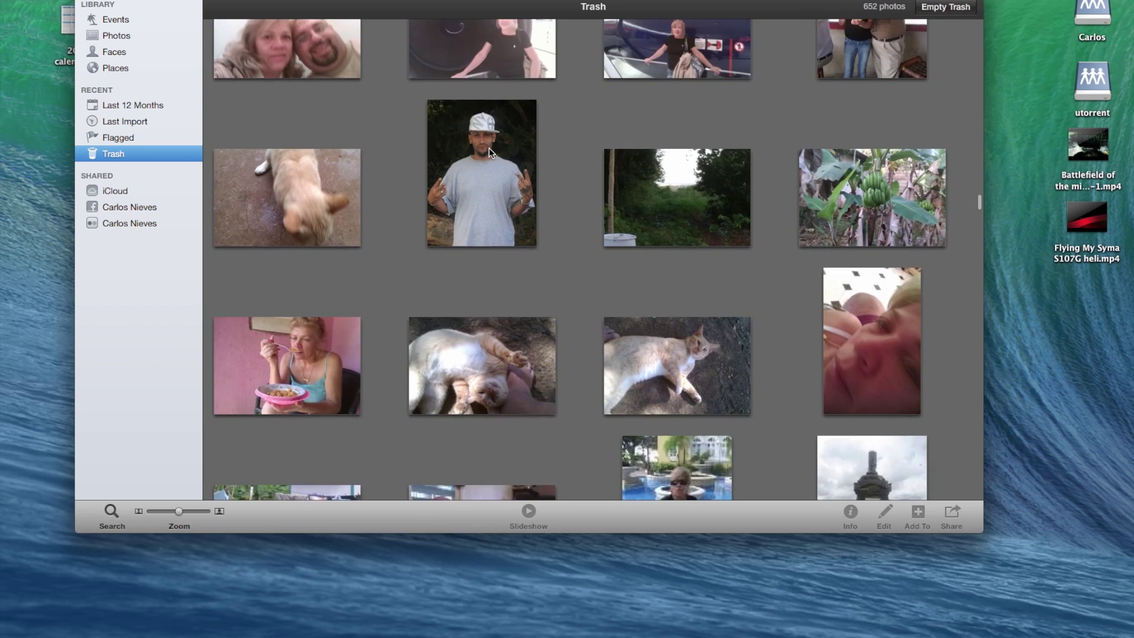